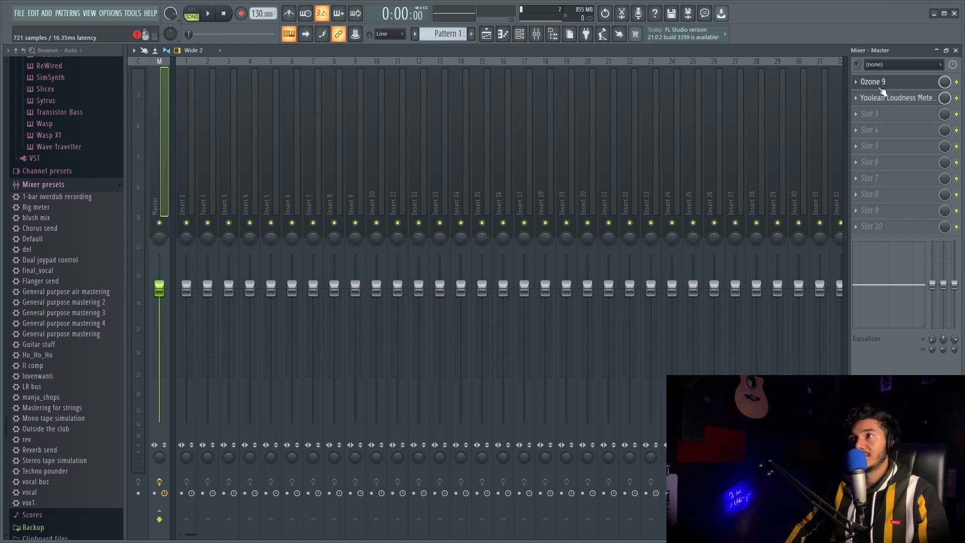
Step: Open the Youlean Loudness Meter on the Master track to view it, and close it again
{"action": "left_click", "coordinate": [910, 102]}
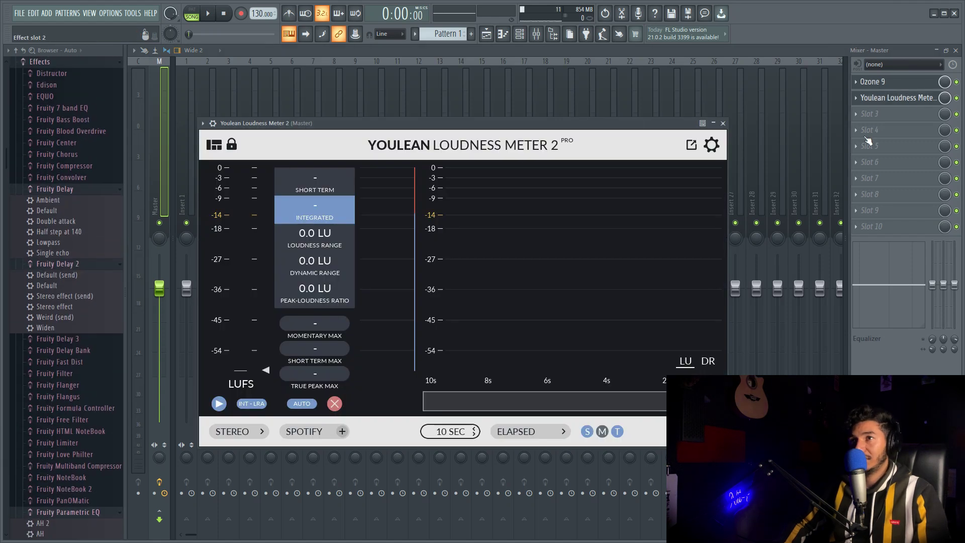
{"action": "left_click_drag", "start_coordinate": [537, 121], "coordinate": [611, 111]}
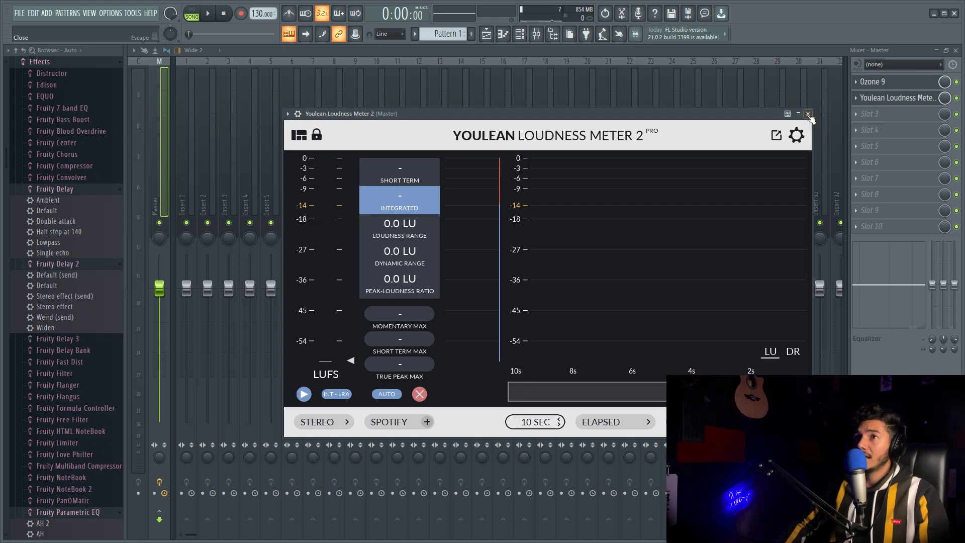
{"action": "left_click", "coordinate": [807, 114]}
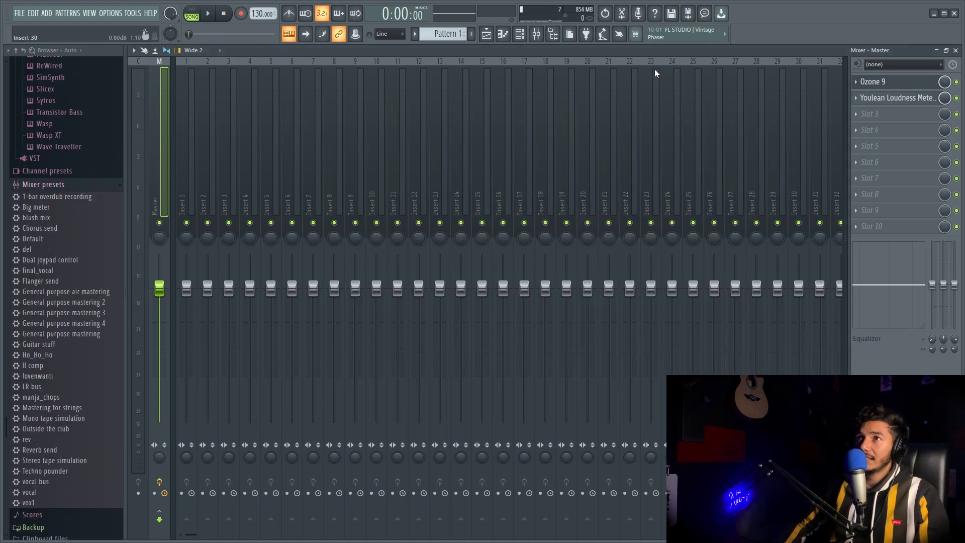
Step: Select the playlist time range of the final_master_bata clip from the end of the quiet intro to bar 69
{"action": "left_click", "coordinate": [486, 34]}
{"action": "left_click_drag", "start_coordinate": [390, 72], "coordinate": [651, 93]}
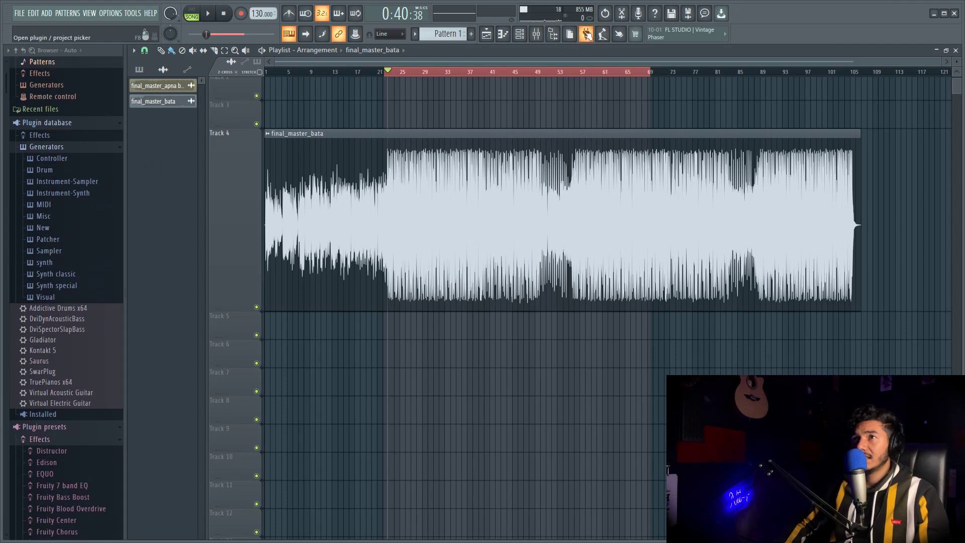
Step: In the Master track's Ozone 9 Maximizer, set the ceiling to -1.0 dB and the threshold to -3.1 dB
{"action": "key", "text": "F9"}
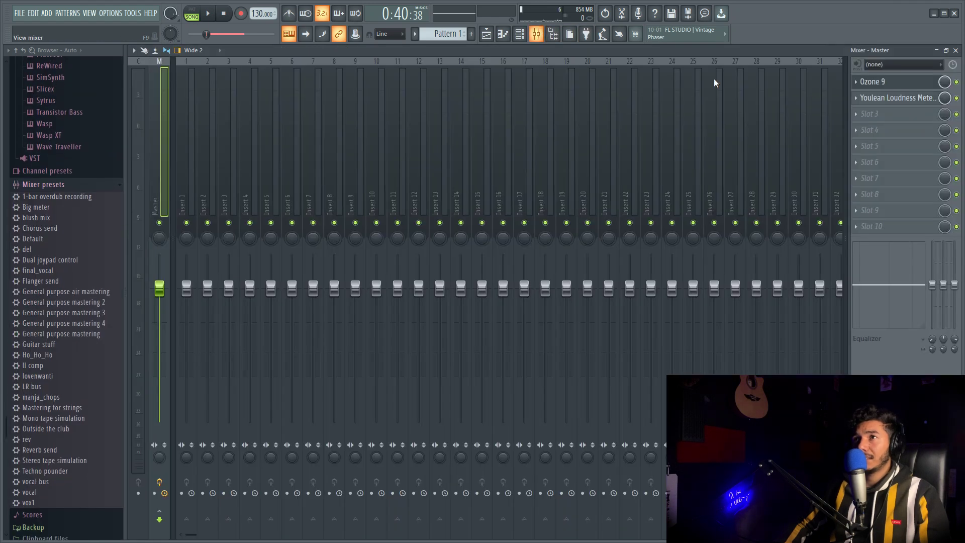
{"action": "left_click", "coordinate": [914, 79]}
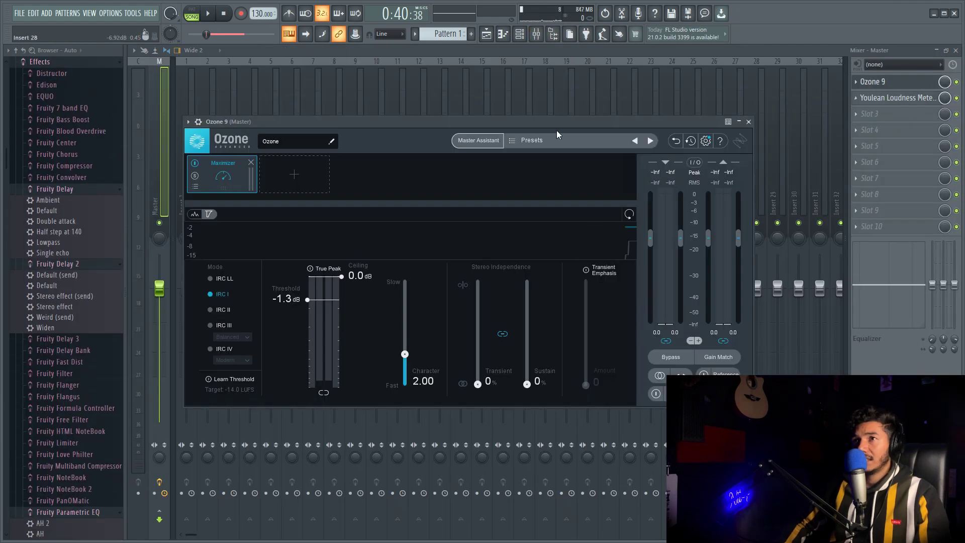
{"action": "left_click_drag", "start_coordinate": [537, 124], "coordinate": [651, 139]}
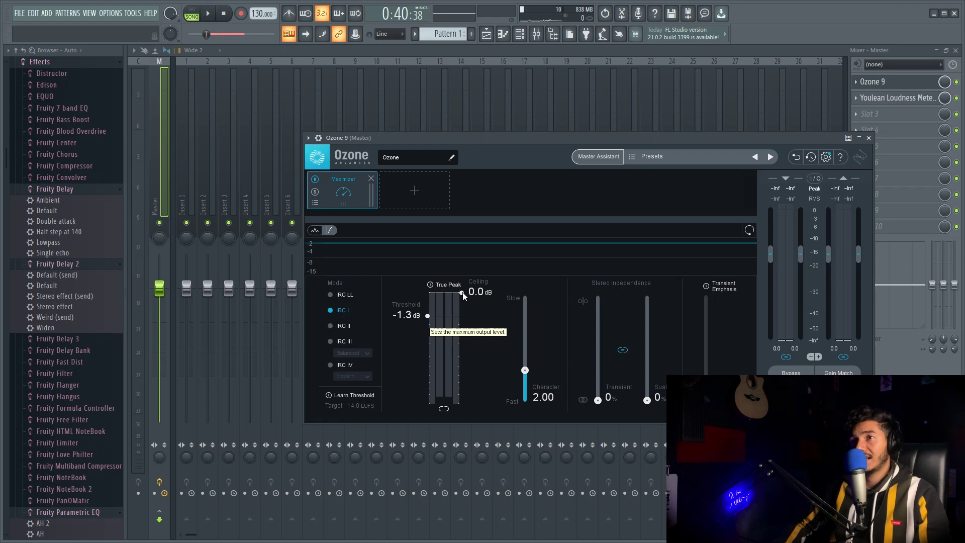
{"action": "left_click_drag", "start_coordinate": [463, 293], "coordinate": [464, 313]}
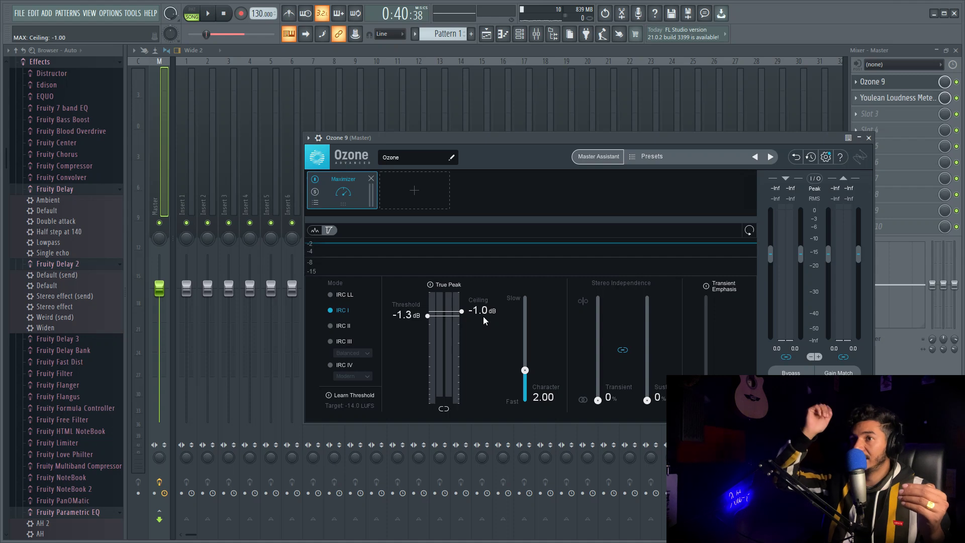
{"action": "scroll", "coordinate": [483, 316], "scroll_direction": "down", "scroll_amount": 2}
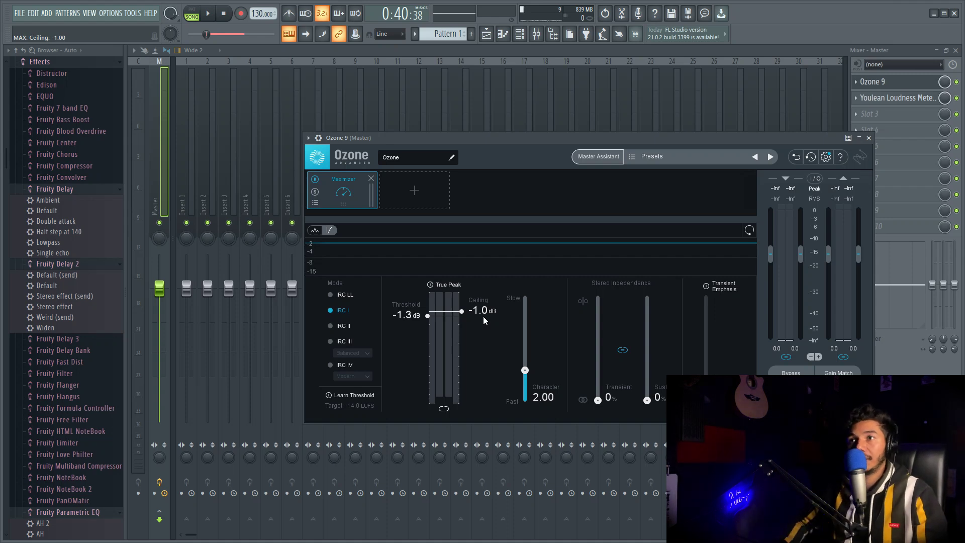
{"action": "scroll", "coordinate": [433, 319], "scroll_direction": "up", "scroll_amount": 5}
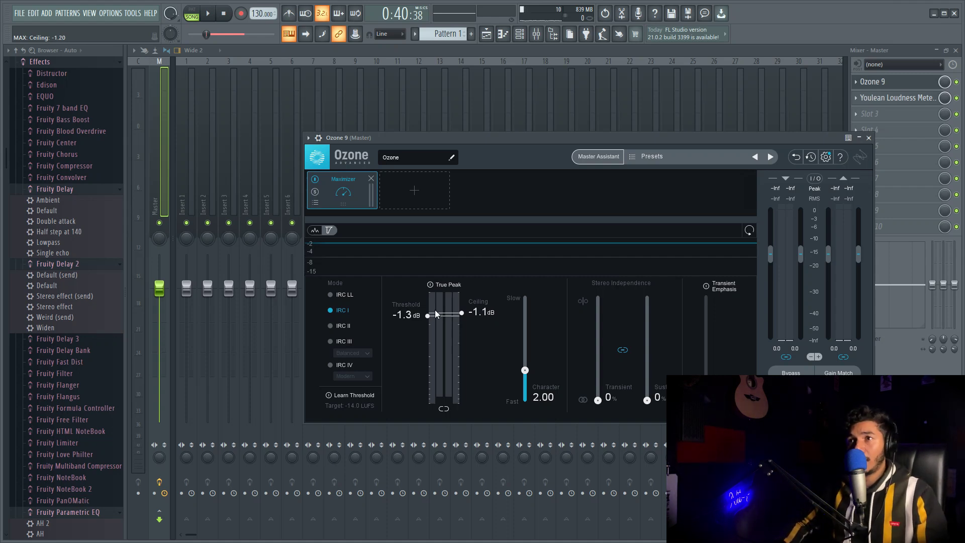
{"action": "scroll", "coordinate": [436, 316], "scroll_direction": "down", "scroll_amount": 3}
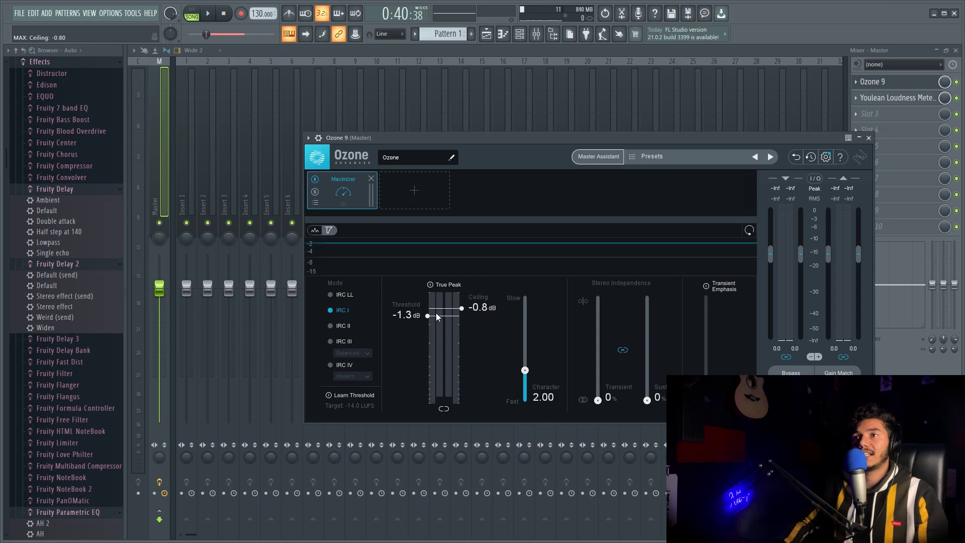
{"action": "scroll", "coordinate": [427, 317], "scroll_direction": "down", "scroll_amount": 4}
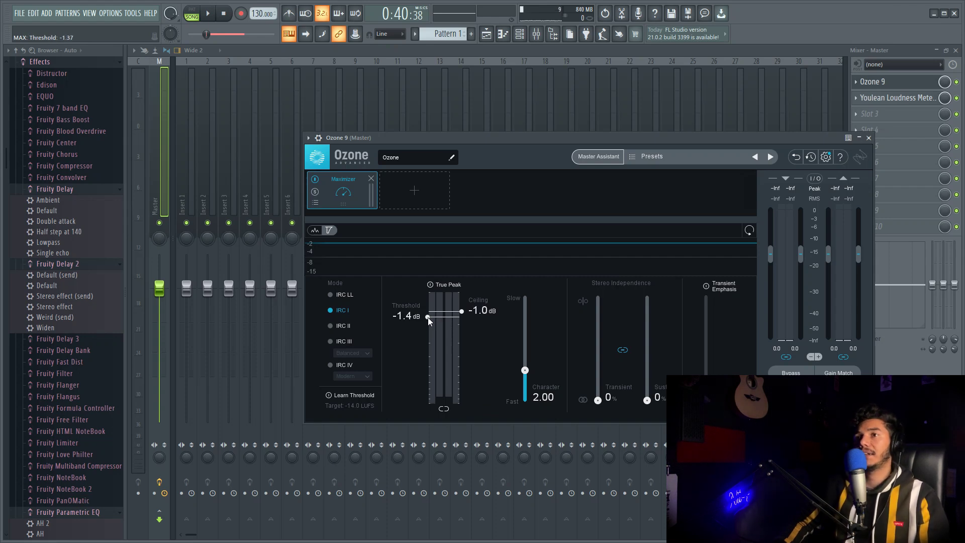
{"action": "left_click_drag", "start_coordinate": [428, 322], "coordinate": [431, 336]}
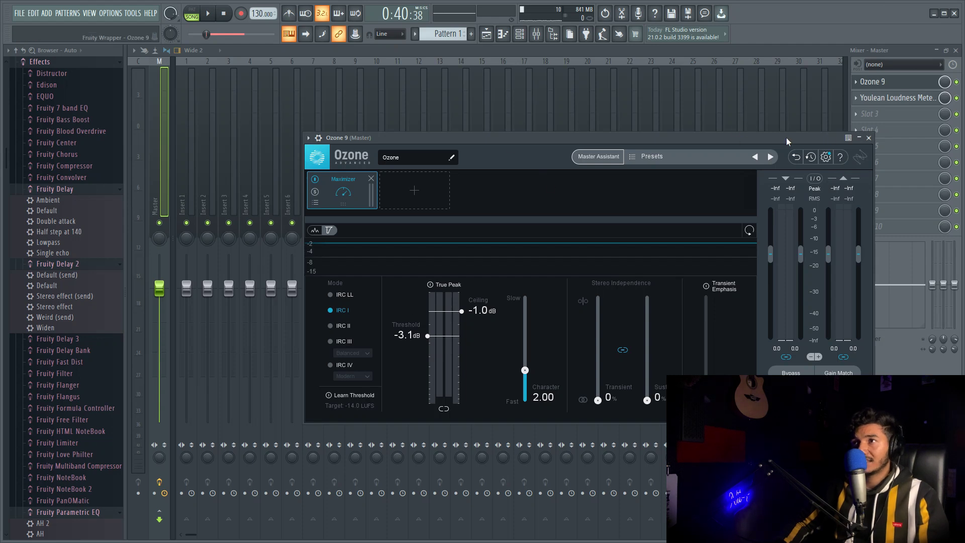
{"action": "left_click", "coordinate": [870, 138]}
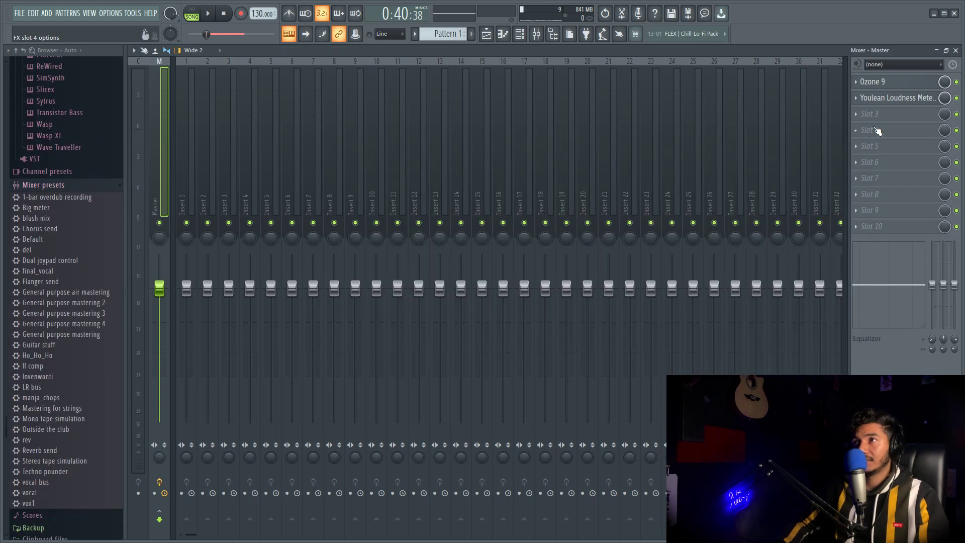
{"action": "left_click", "coordinate": [889, 99]}
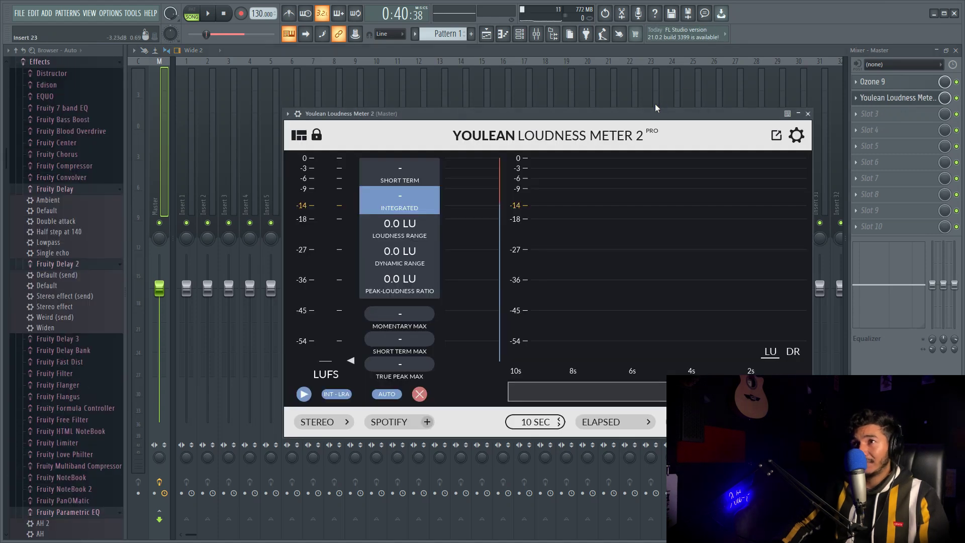
{"action": "left_click_drag", "start_coordinate": [673, 118], "coordinate": [720, 104]}
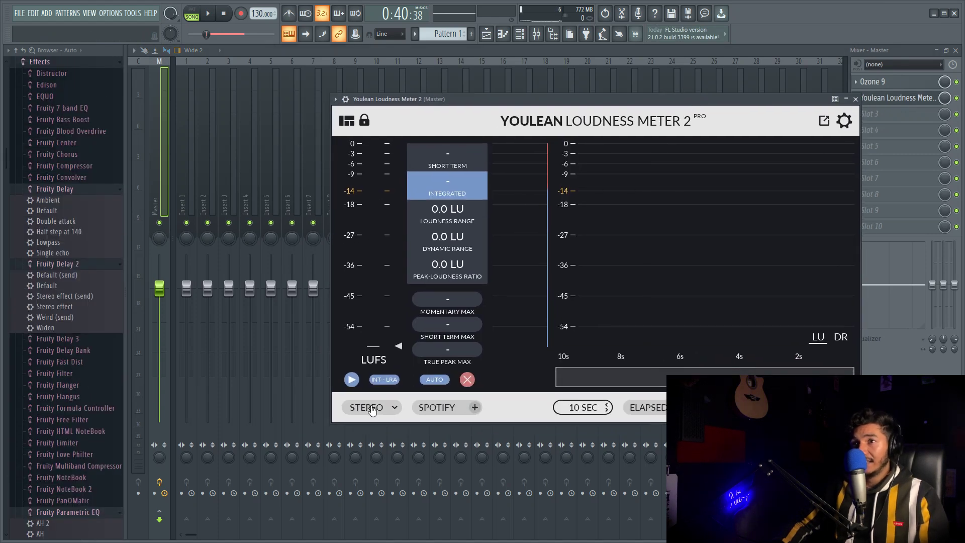
{"action": "left_click", "coordinate": [365, 407]}
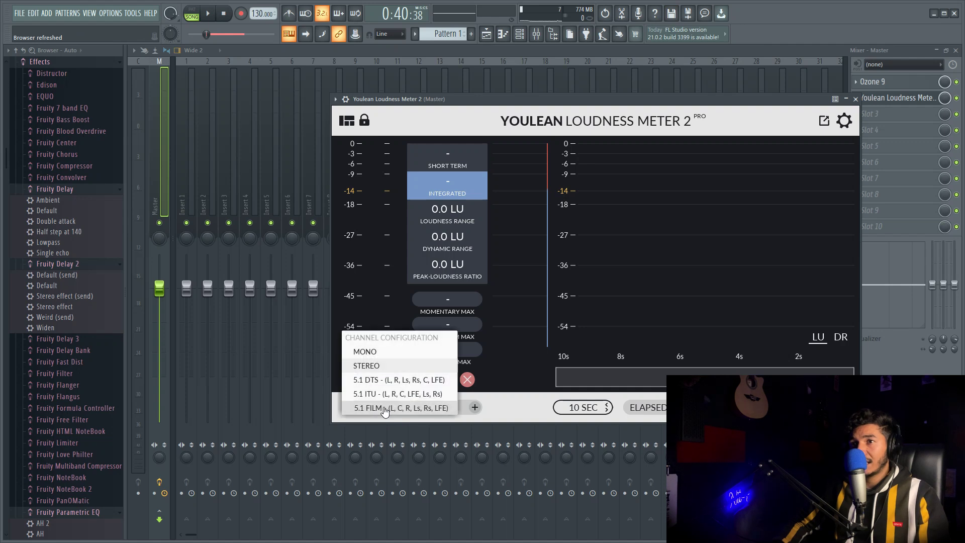
{"action": "left_click", "coordinate": [372, 366]}
{"action": "left_click", "coordinate": [451, 407]}
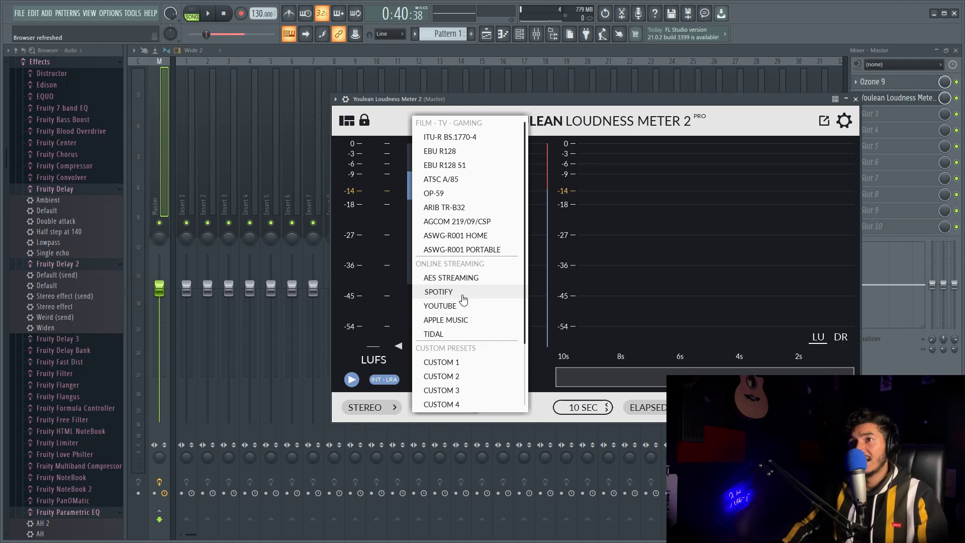
{"action": "left_click", "coordinate": [463, 293]}
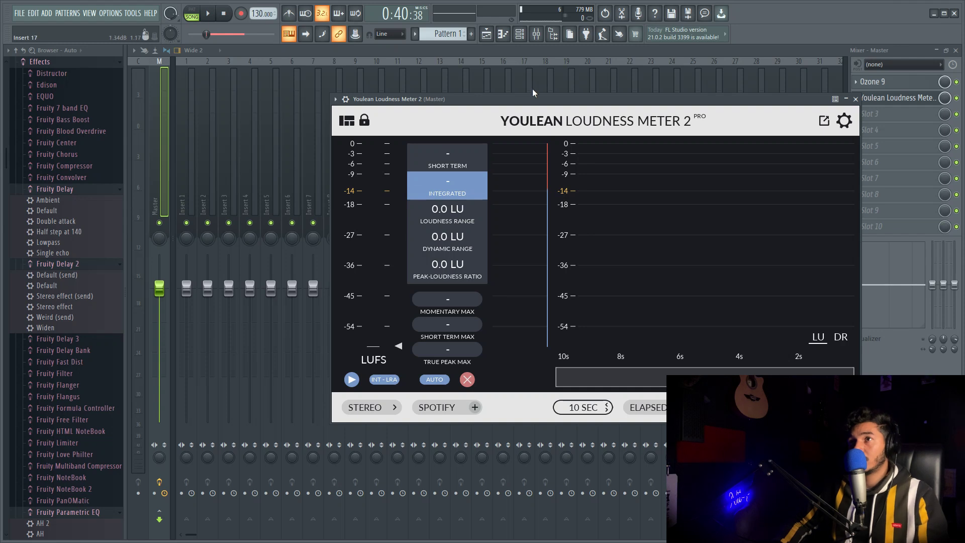
{"action": "left_click_drag", "start_coordinate": [534, 96], "coordinate": [521, 95]}
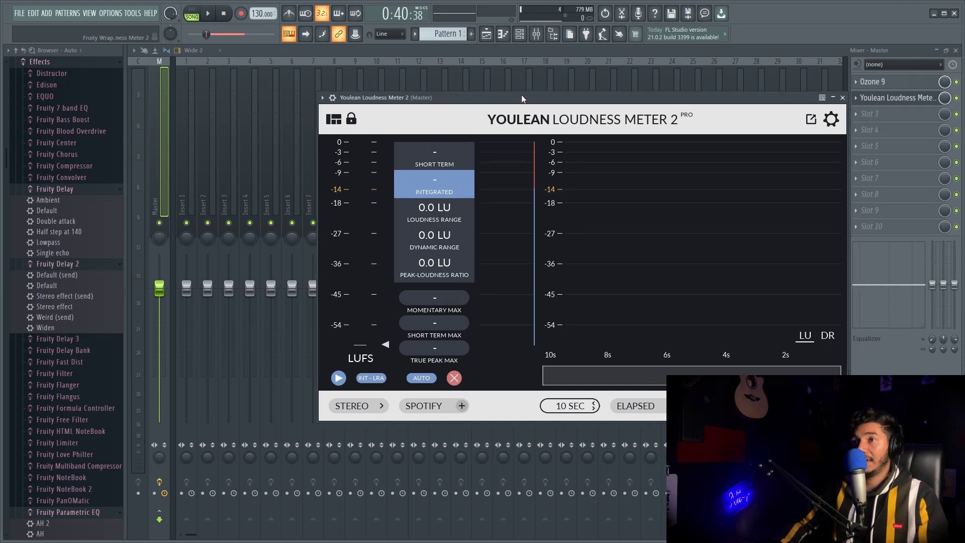
Step: Examine the selected time range of the final_master_bata clip in the playlist
{"action": "left_click", "coordinate": [494, 36]}
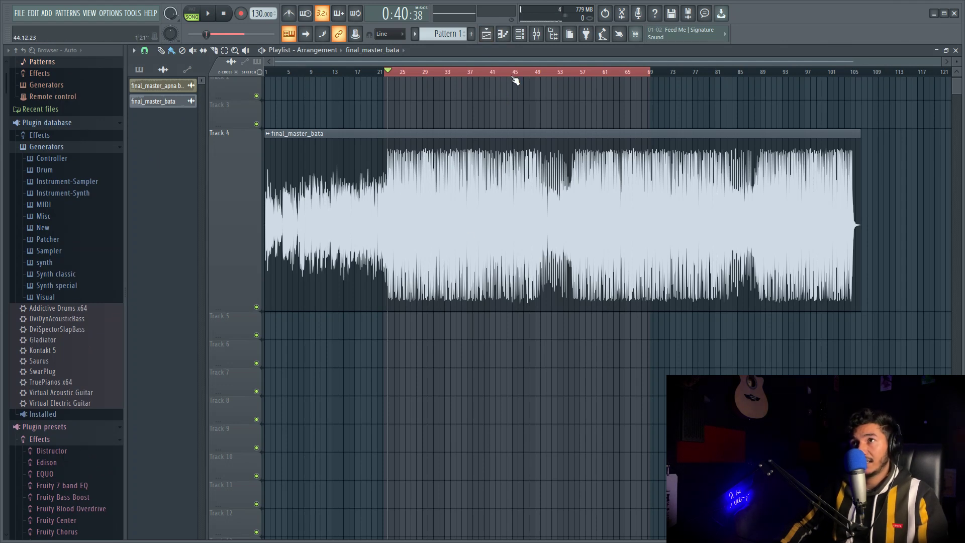
{"action": "scroll", "coordinate": [515, 80], "scroll_direction": "up", "scroll_amount": 2}
{"action": "scroll", "coordinate": [513, 80], "scroll_direction": "down", "scroll_amount": 2}
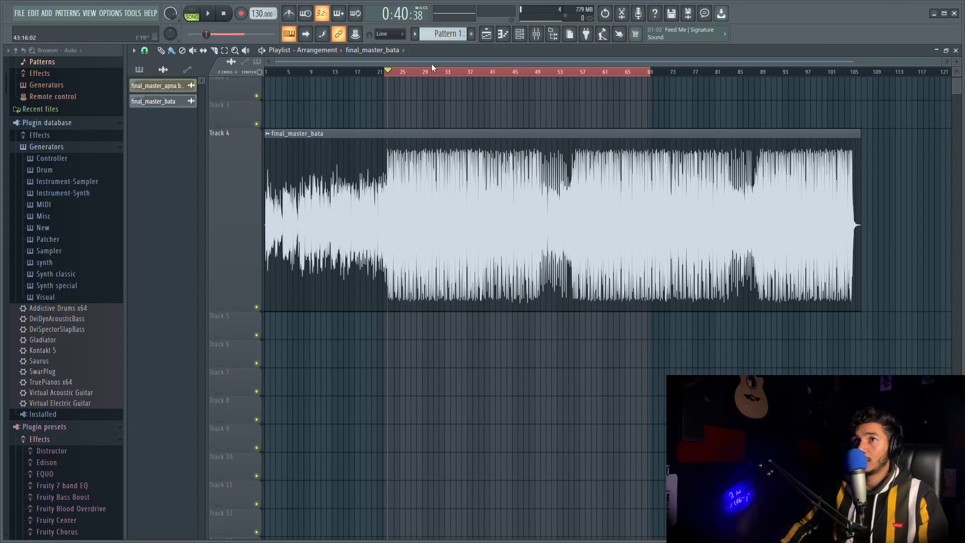
Step: Move the Youlean Loudness Meter to slot 10, the last effect slot of the Master track
{"action": "left_click", "coordinate": [536, 33]}
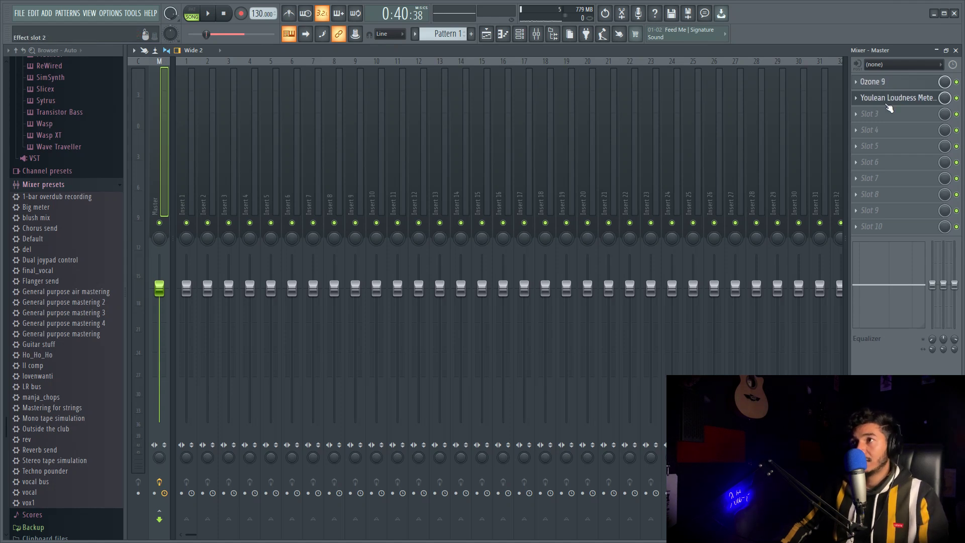
{"action": "left_click_drag", "start_coordinate": [897, 118], "coordinate": [880, 229]}
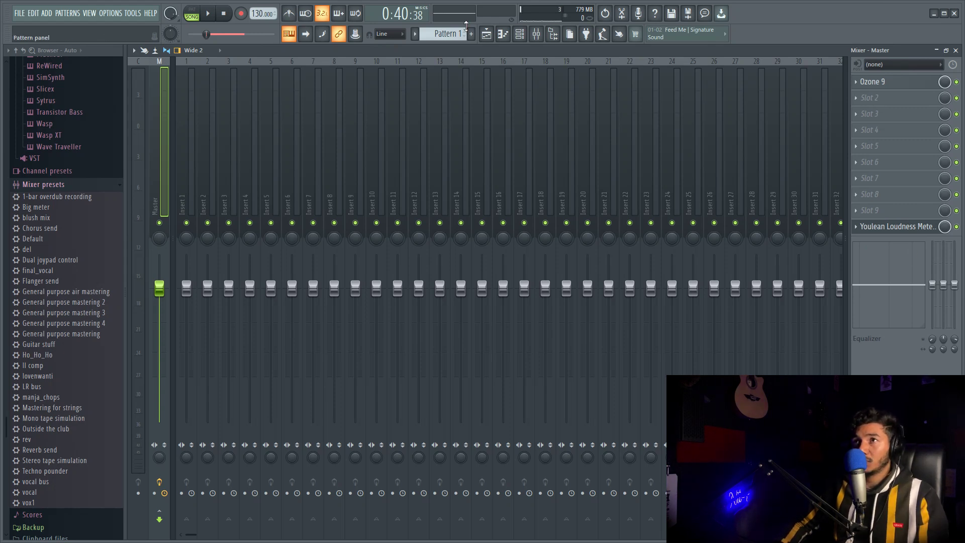
Step: Play the selected song section to measure its loudness in the Youlean Loudness Meter, stop playback, and reset the readings
{"action": "left_click", "coordinate": [486, 34]}
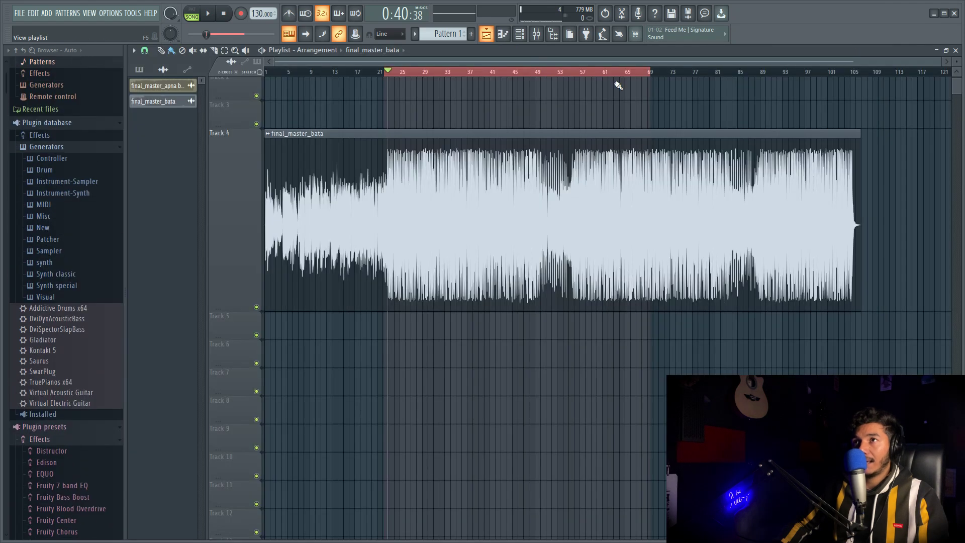
{"action": "left_click", "coordinate": [536, 34]}
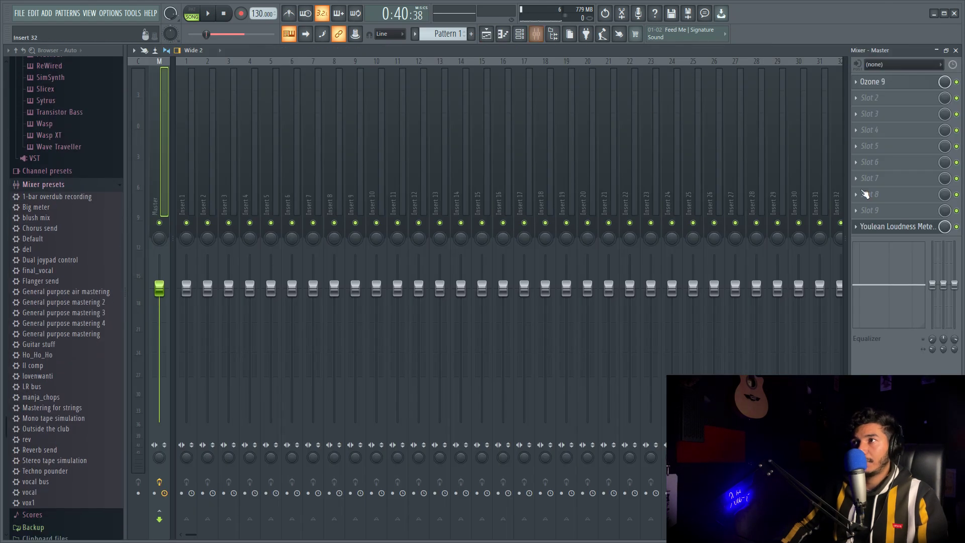
{"action": "left_click", "coordinate": [882, 227]}
{"action": "key", "text": "space"}
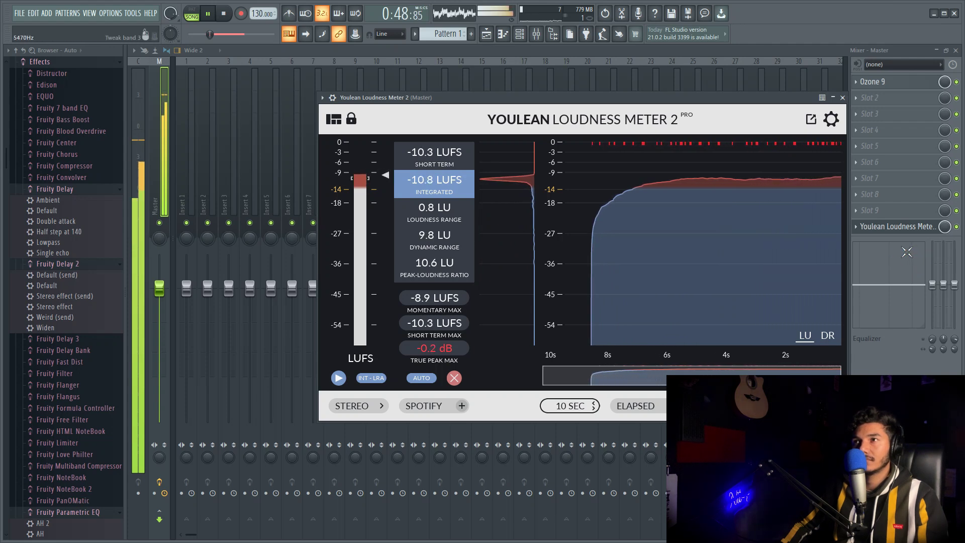
{"action": "key", "text": "space"}
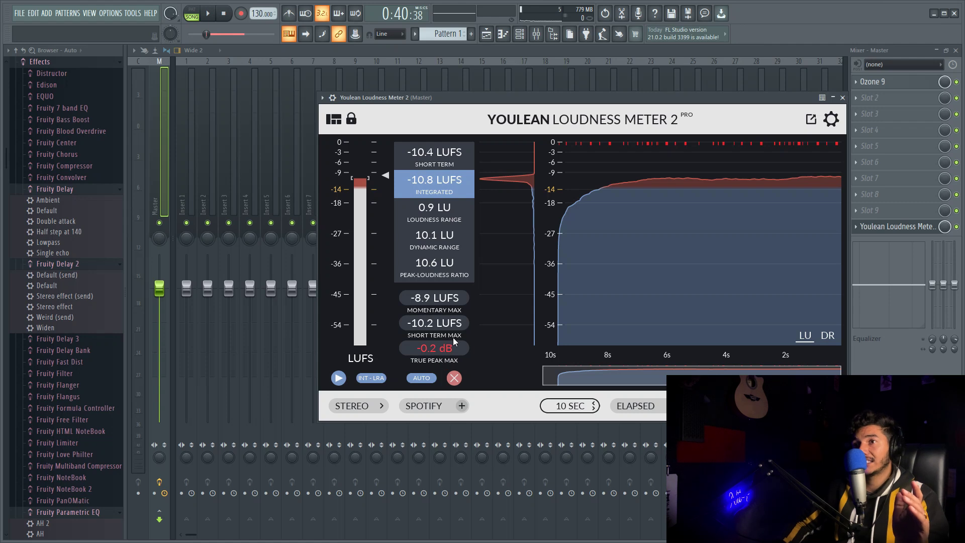
{"action": "left_click", "coordinate": [454, 378]}
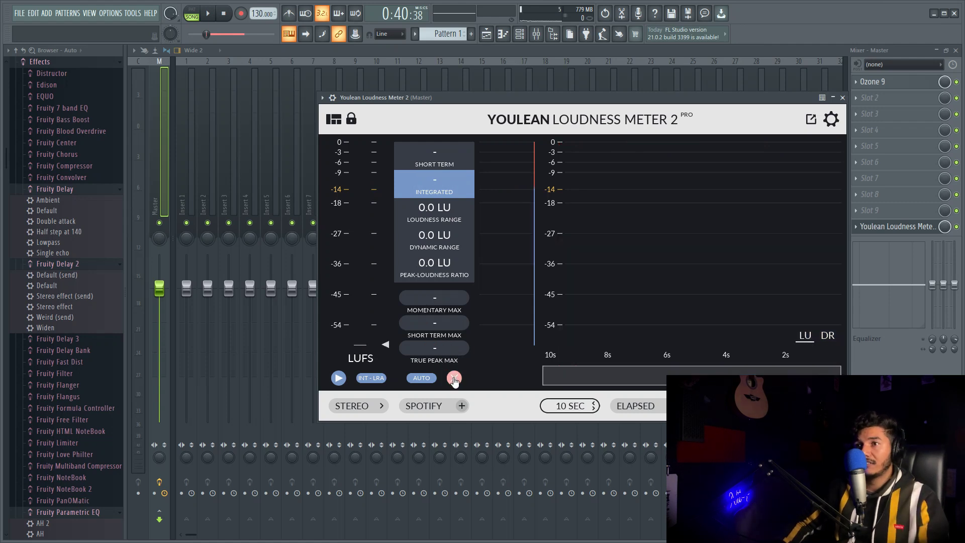
Step: Detach the Youlean Loudness Meter window and move it clear of the Master track's effect slots
{"action": "left_click", "coordinate": [842, 98]}
{"action": "left_click", "coordinate": [882, 82]}
{"action": "left_click_drag", "start_coordinate": [782, 203], "coordinate": [841, 248]}
{"action": "left_click", "coordinate": [886, 227]}
{"action": "left_click_drag", "start_coordinate": [696, 99], "coordinate": [522, 64]}
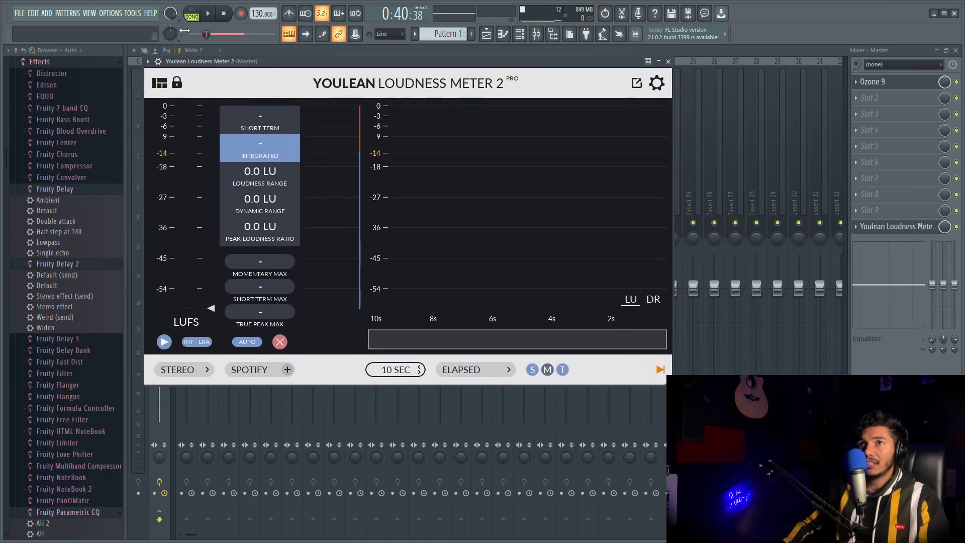
{"action": "left_click", "coordinate": [148, 61]}
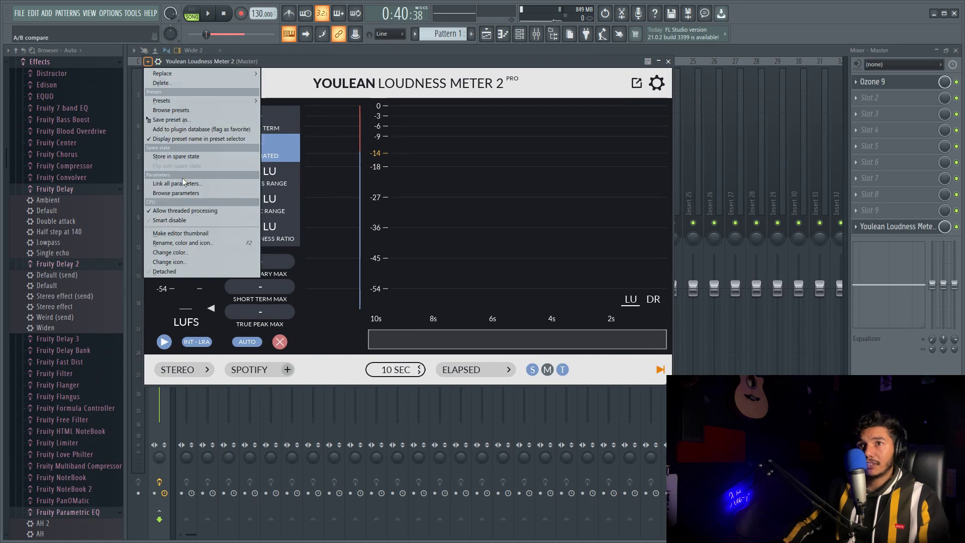
{"action": "left_click", "coordinate": [165, 271]}
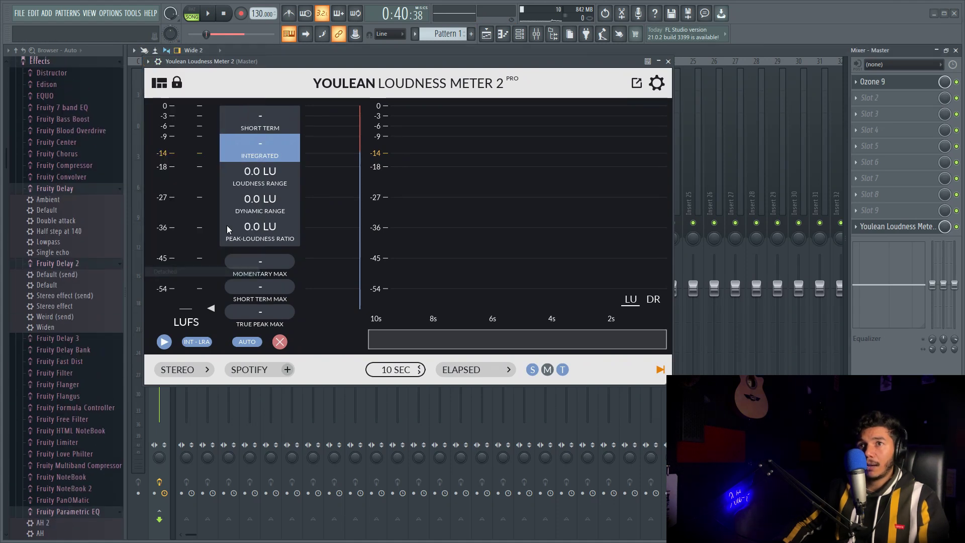
{"action": "left_click_drag", "start_coordinate": [288, 62], "coordinate": [165, 23]}
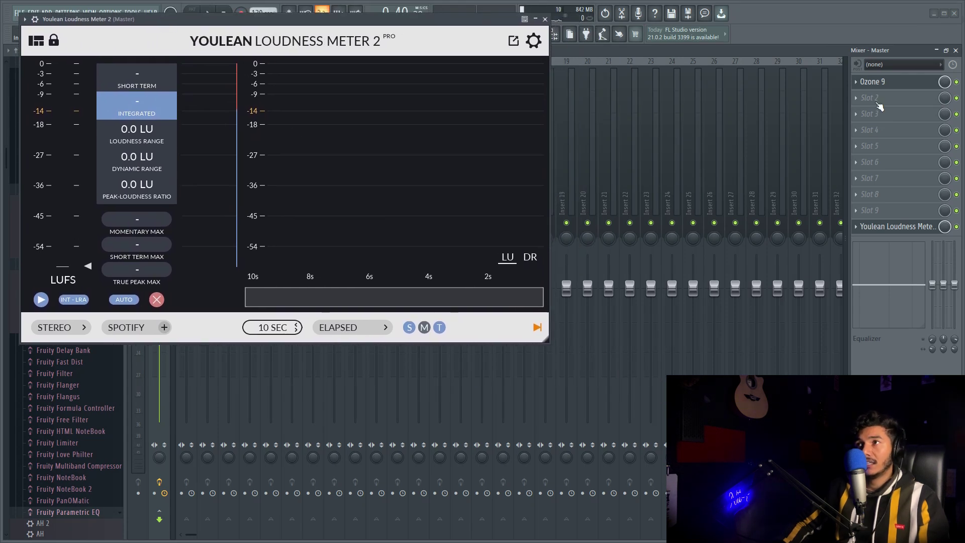
Step: Open Ozone 9 from the Master track and place its window beside the Loudness Meter so the Maximizer controls are accessible
{"action": "left_click", "coordinate": [871, 86]}
{"action": "mouse_move", "coordinate": [402, 17]}
{"action": "left_mouse_down"}
{"action": "mouse_move", "coordinate": [402, 95]}
{"action": "mouse_move", "coordinate": [400, 17]}
{"action": "left_mouse_up"}
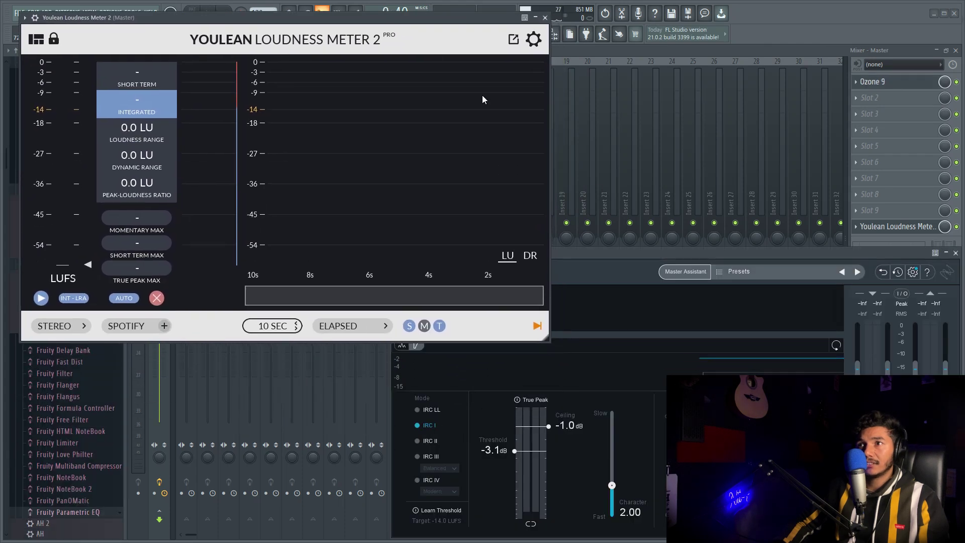
{"action": "left_click_drag", "start_coordinate": [590, 254], "coordinate": [766, 140]}
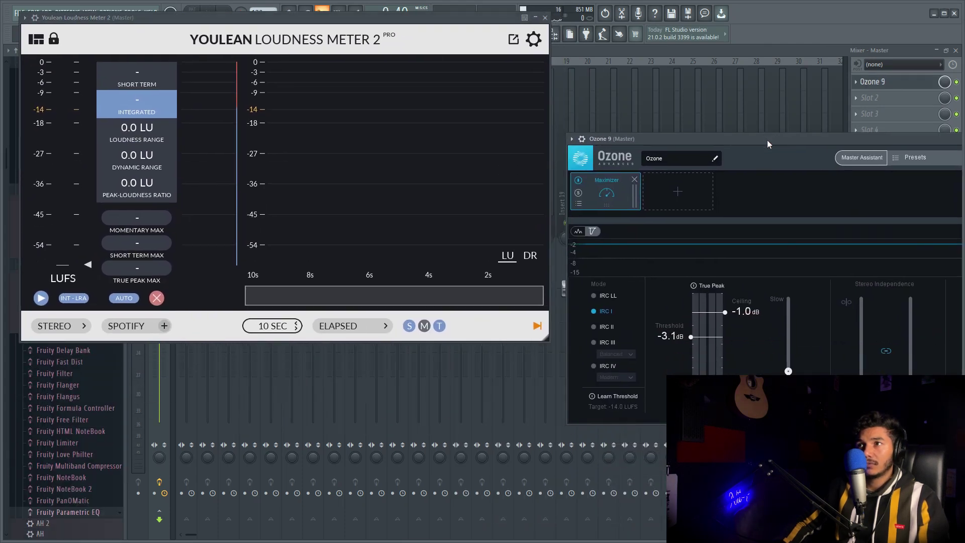
Step: Detach the Ozone 9 window and place it below the transport controls, overlapping the edge of the Youlean Loudness Meter
{"action": "left_click", "coordinate": [573, 140]}
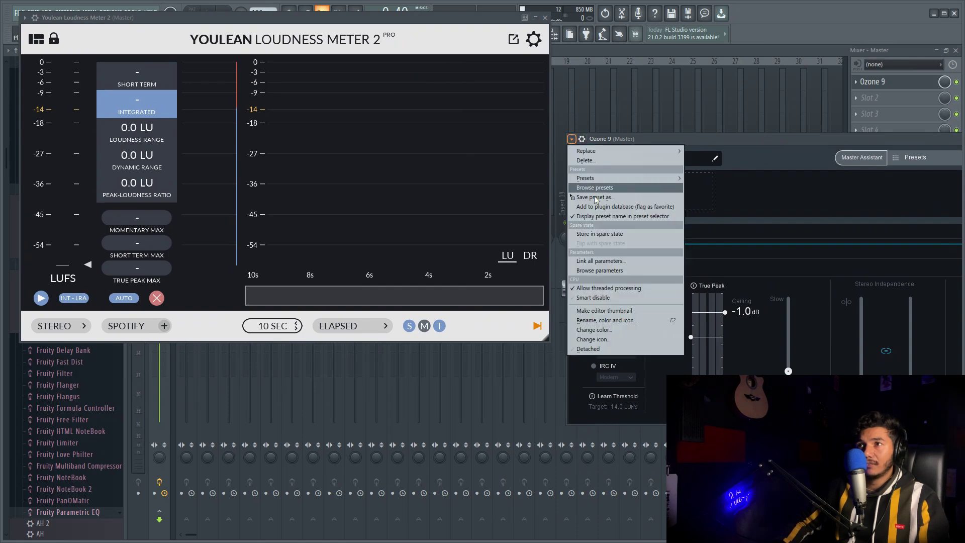
{"action": "left_click", "coordinate": [584, 348]}
{"action": "left_click_drag", "start_coordinate": [676, 141], "coordinate": [486, 245]}
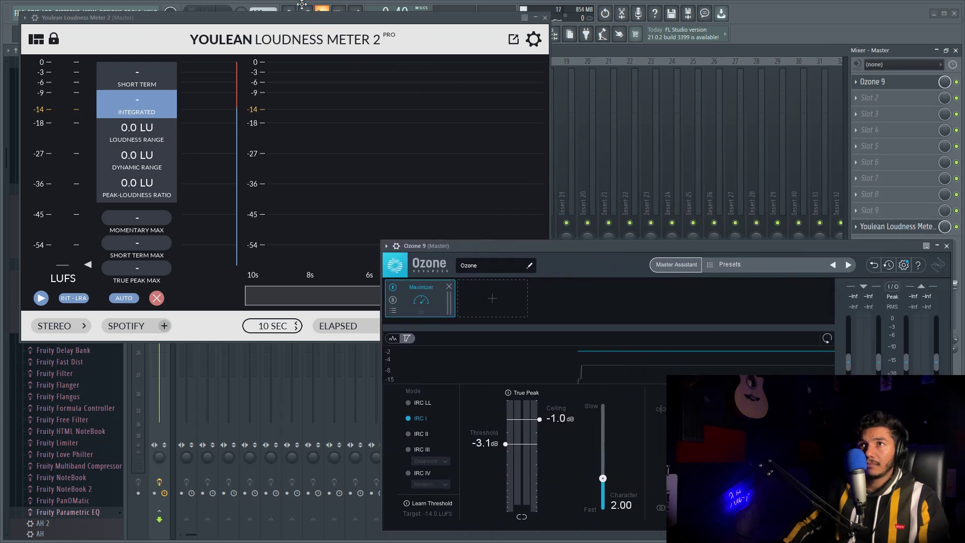
{"action": "left_click_drag", "start_coordinate": [598, 250], "coordinate": [598, 211]}
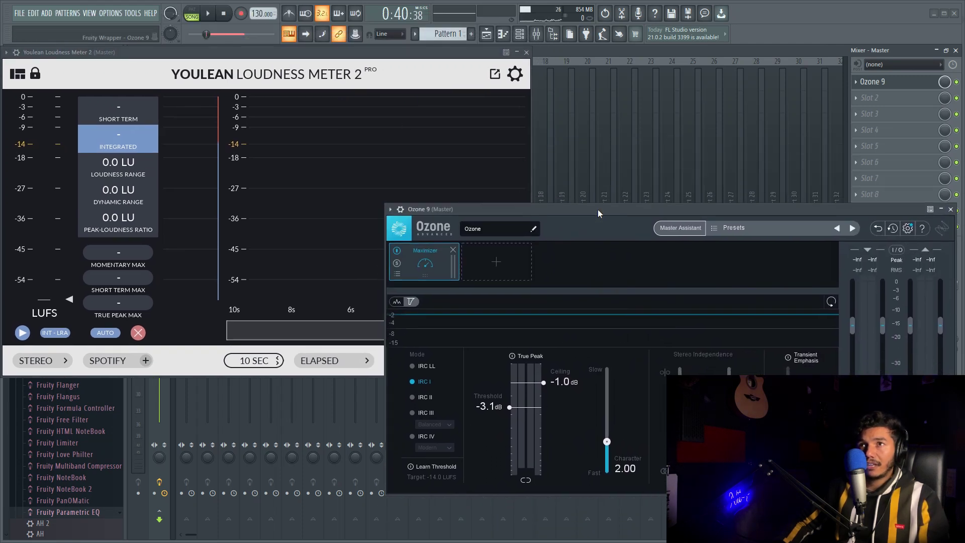
Step: Play the selected song section and set the Ozone 9 Maximizer threshold to -1.5 dB
{"action": "left_click", "coordinate": [211, 14]}
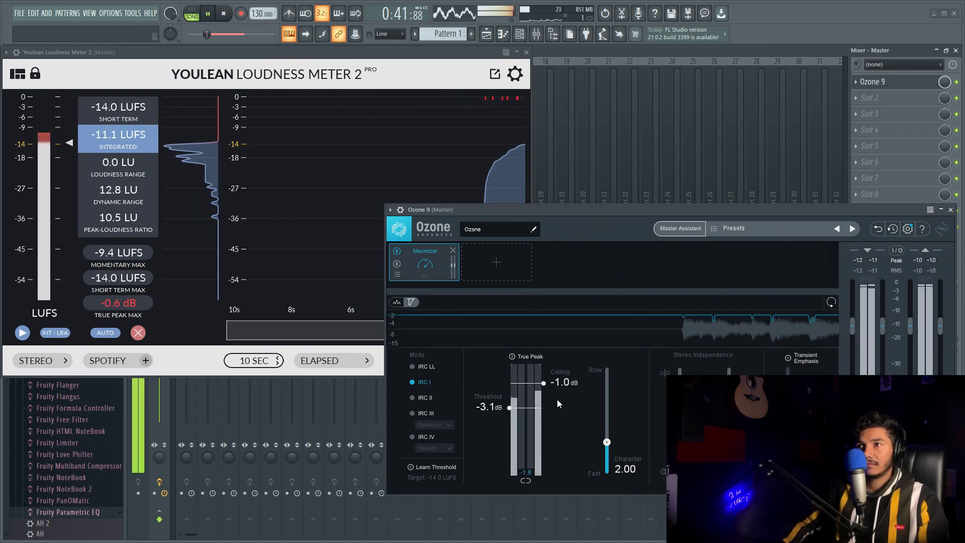
{"action": "left_click_drag", "start_coordinate": [518, 409], "coordinate": [519, 384]}
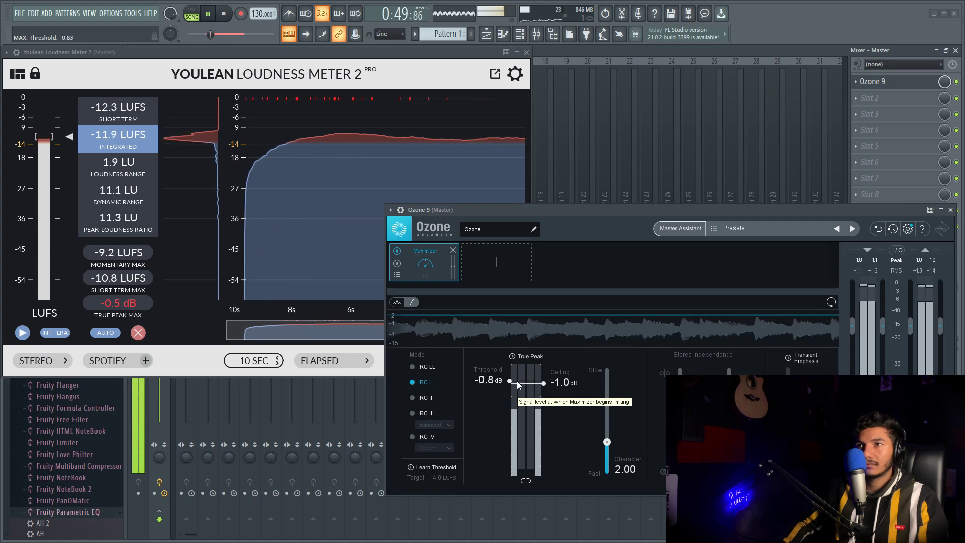
{"action": "left_click_drag", "start_coordinate": [518, 384], "coordinate": [517, 393]}
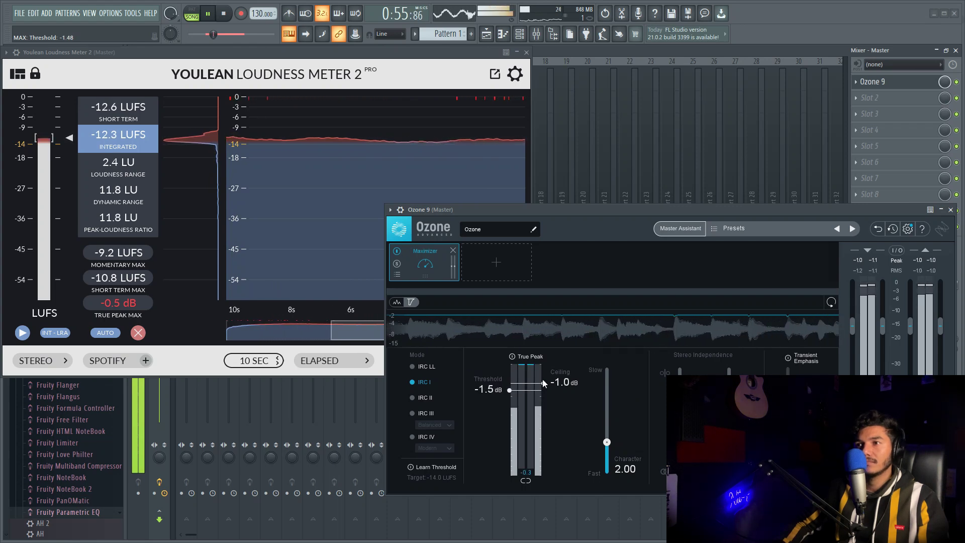
Step: Reset the Youlean Loudness Meter readings during playback, measure the section's loudness again, and stop playback
{"action": "left_click", "coordinate": [138, 333]}
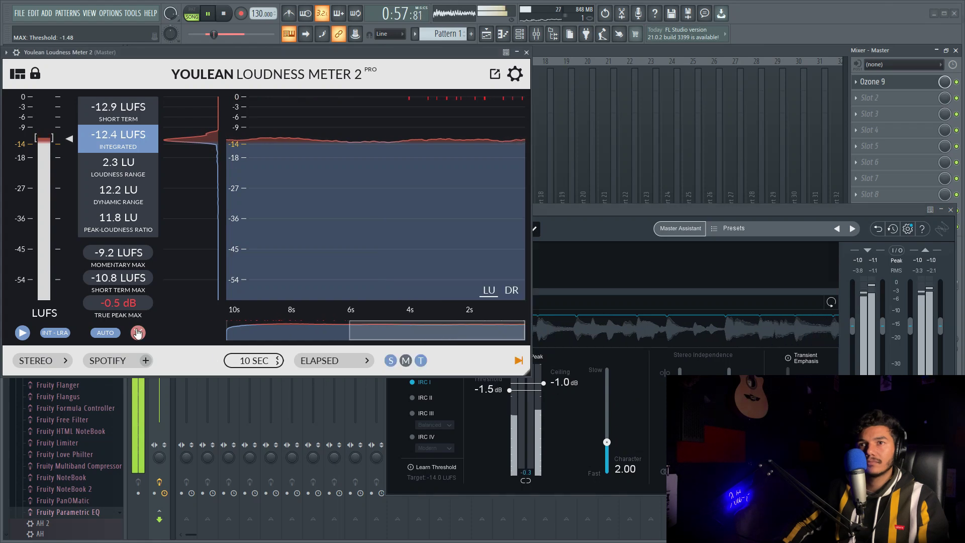
{"action": "left_click", "coordinate": [138, 333]}
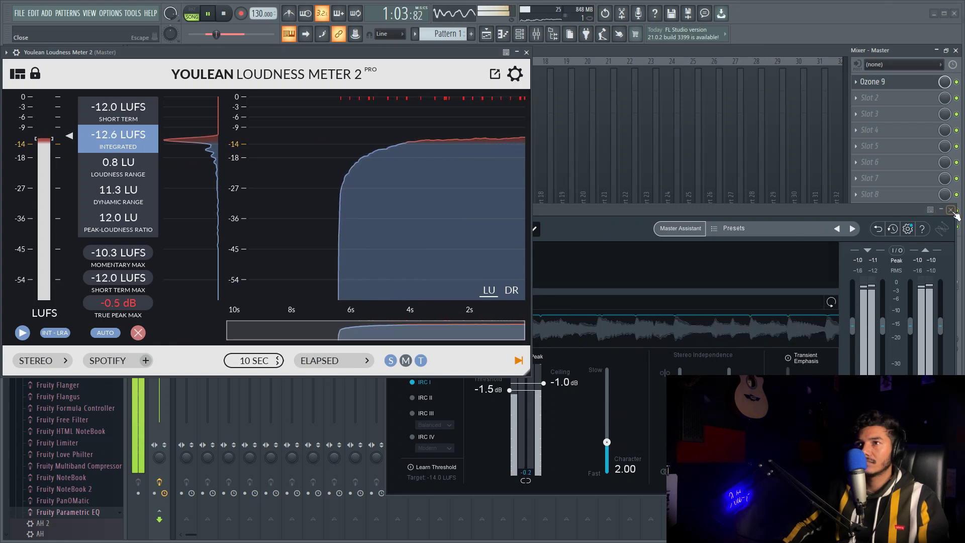
{"action": "key", "text": "space"}
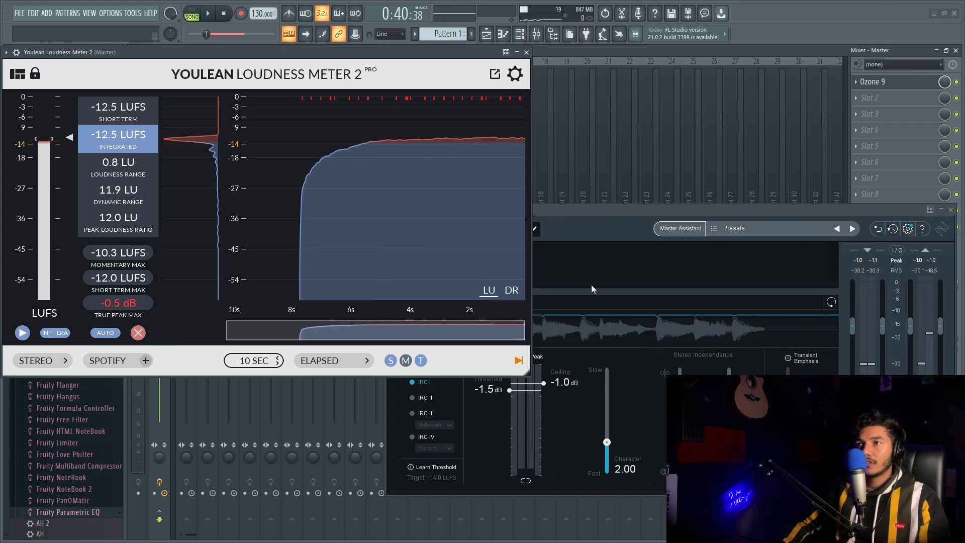
Step: Open the channel settings of the final_master_bata clip from the playlist and arrange its window beside the Youlean Loudness Meter
{"action": "left_click", "coordinate": [597, 219]}
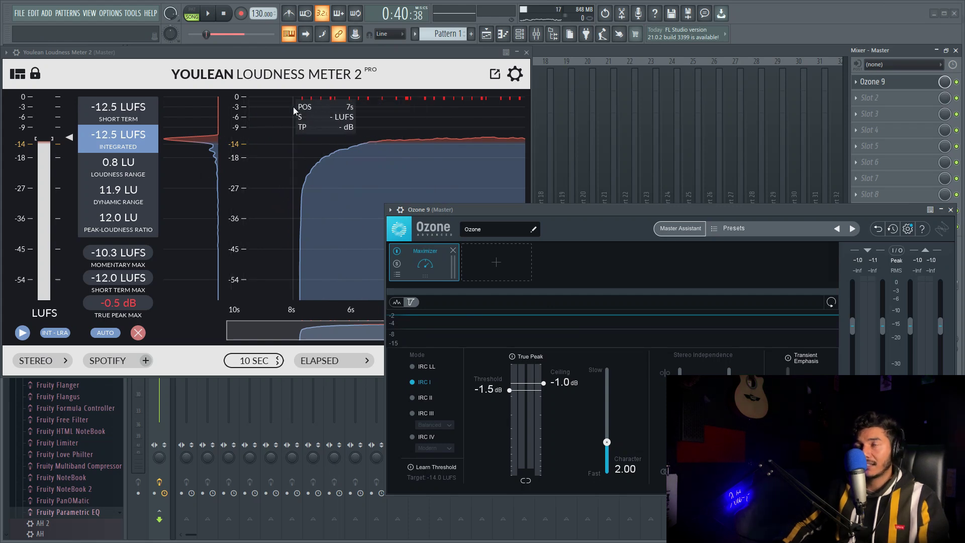
{"action": "left_click", "coordinate": [493, 34]}
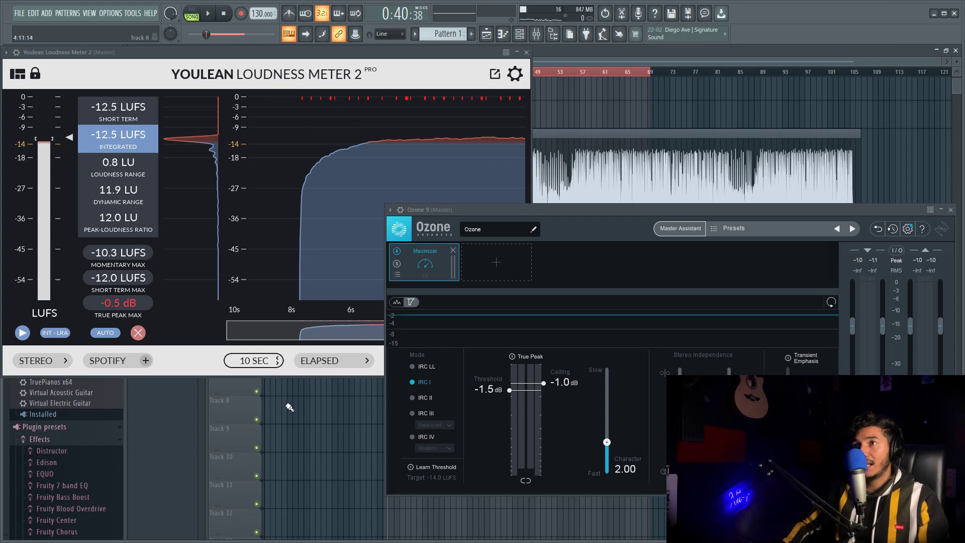
{"action": "double_click", "coordinate": [574, 144]}
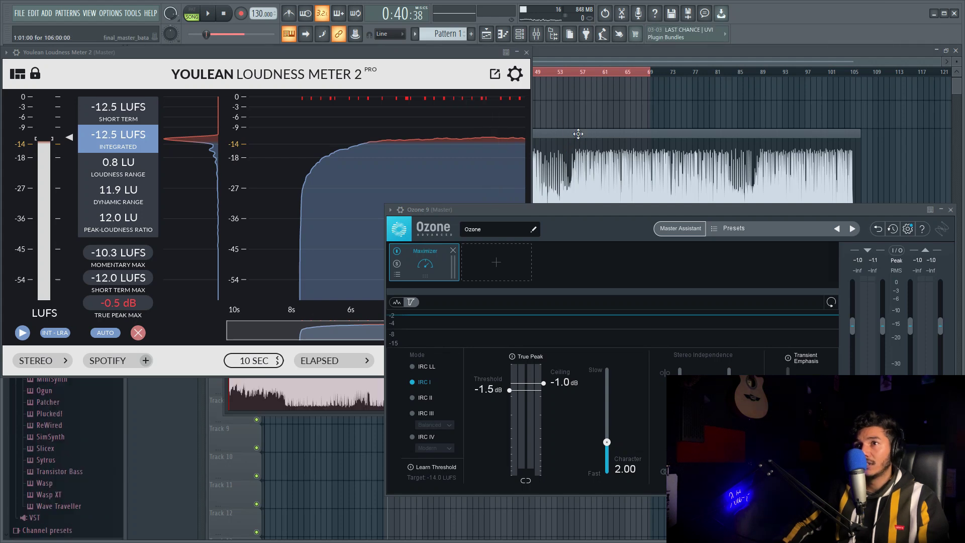
{"action": "left_click", "coordinate": [395, 108]}
{"action": "left_click_drag", "start_coordinate": [430, 55], "coordinate": [315, 232]}
{"action": "left_click_drag", "start_coordinate": [324, 197], "coordinate": [749, 50]}
{"action": "left_click_drag", "start_coordinate": [371, 245], "coordinate": [457, 68]}
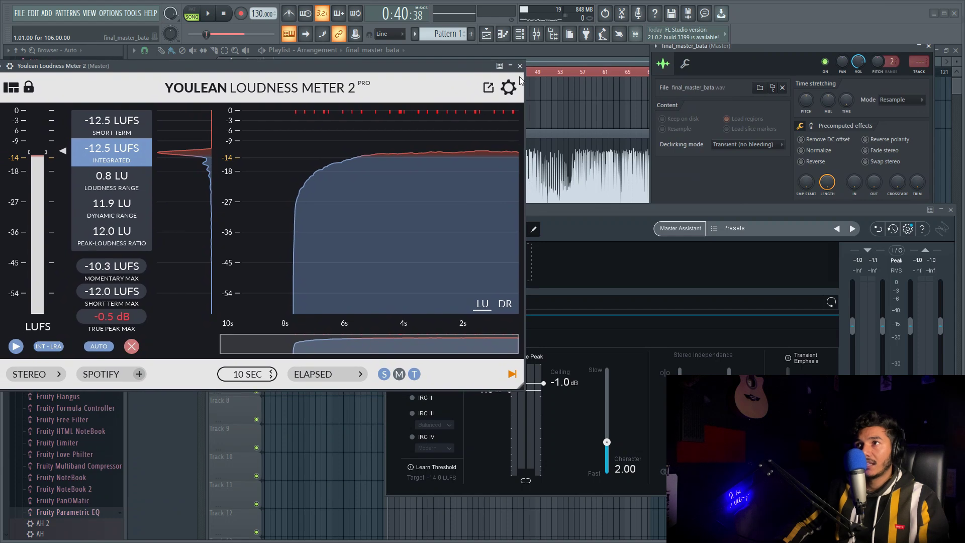
{"action": "left_click_drag", "start_coordinate": [797, 67], "coordinate": [801, 78]}
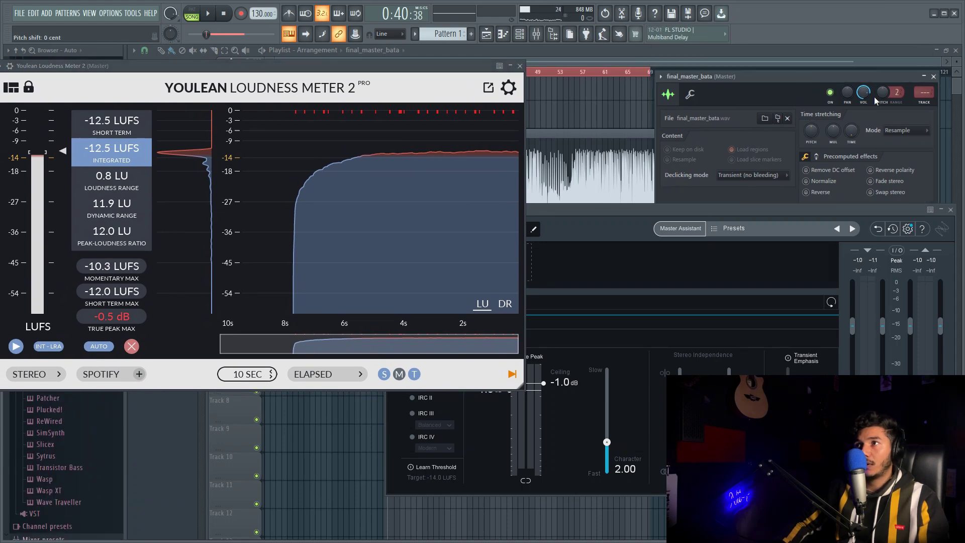
{"action": "left_click_drag", "start_coordinate": [416, 70], "coordinate": [422, 72]}
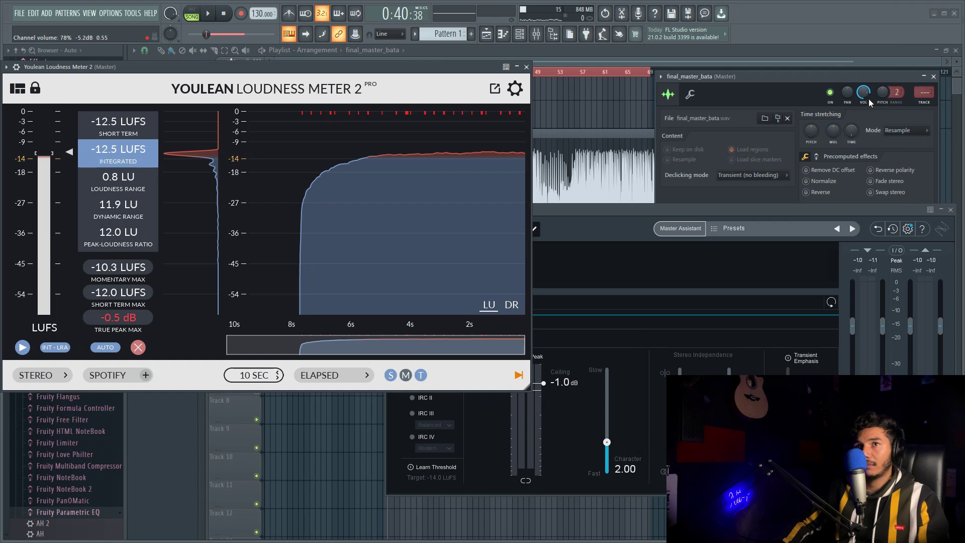
Step: Lower the final_master_bata channel volume to 67%, remeasure the playing section from reset meter readings, and close the channel settings
{"action": "left_click_drag", "start_coordinate": [868, 99], "coordinate": [868, 110]}
{"action": "key", "text": "space"}
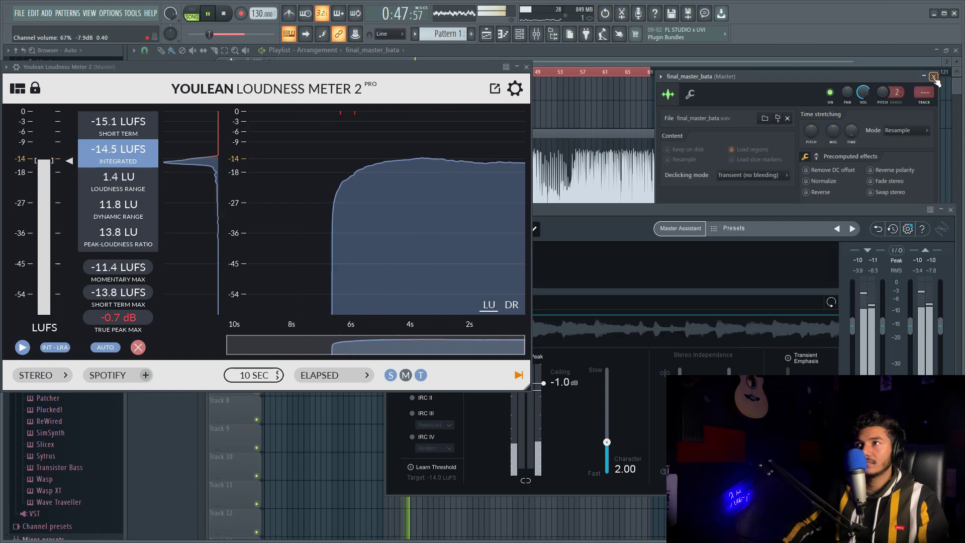
{"action": "left_click", "coordinate": [137, 347]}
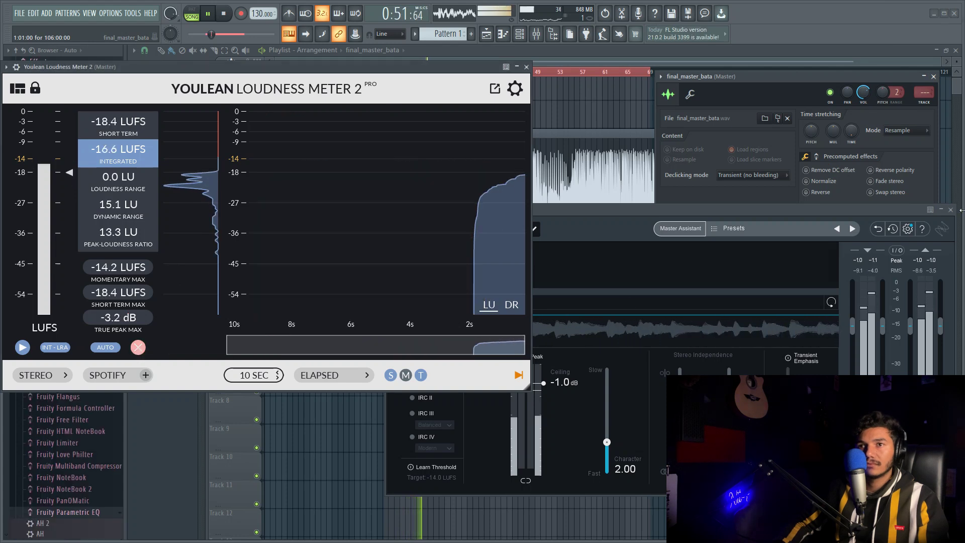
{"action": "left_click", "coordinate": [933, 77]}
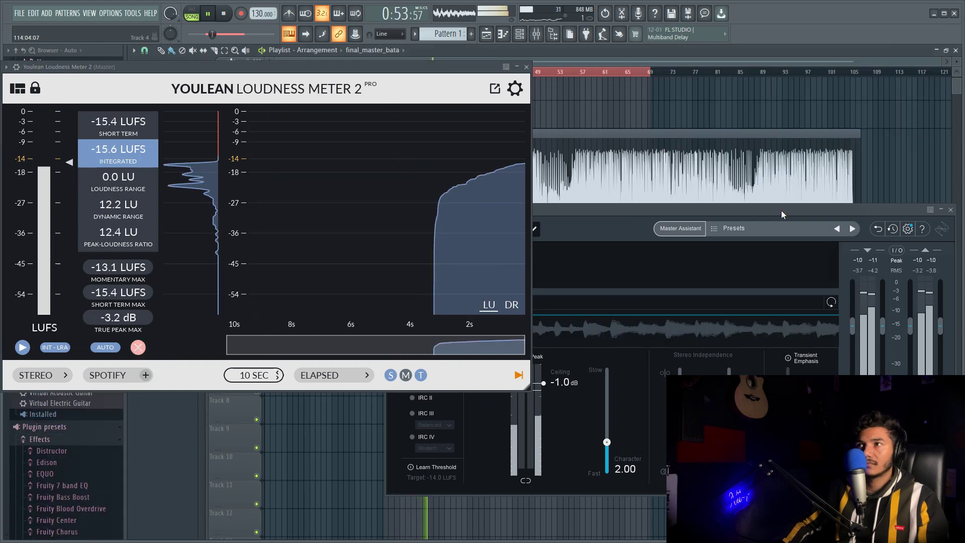
Step: Move the Ozone 9 window clear of the Loudness Meter and turn off the detached state of both plugin windows
{"action": "left_click_drag", "start_coordinate": [782, 210], "coordinate": [842, 214]}
{"action": "left_click", "coordinate": [561, 170]}
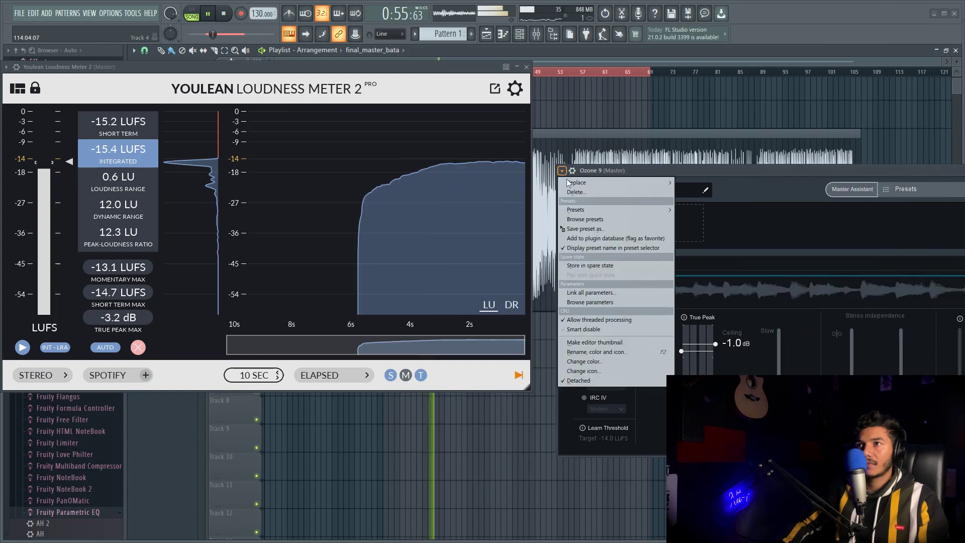
{"action": "left_click", "coordinate": [577, 380]}
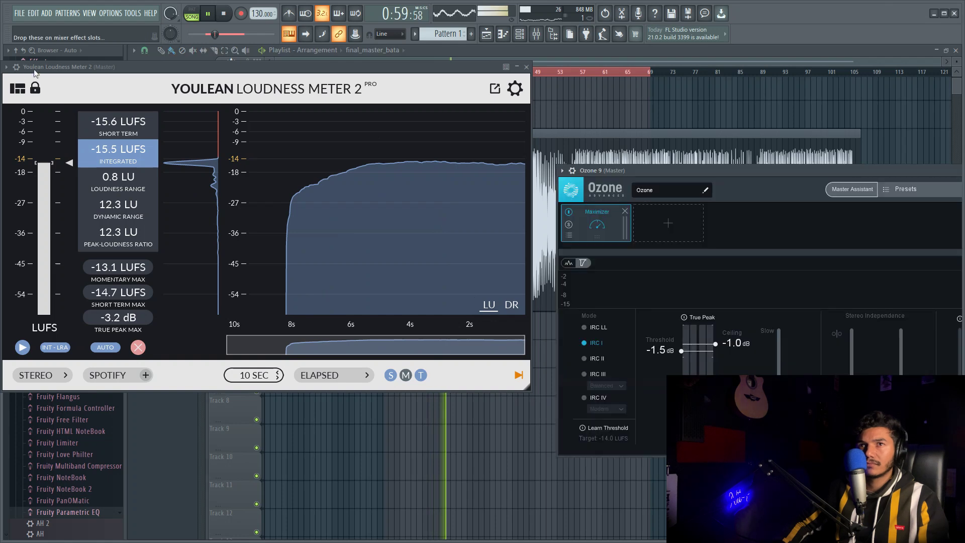
{"action": "left_click", "coordinate": [6, 67]}
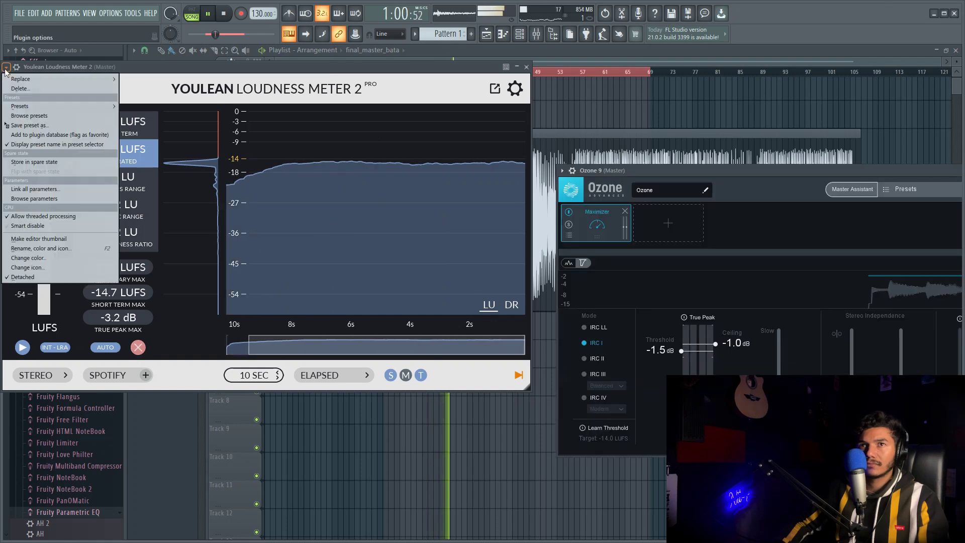
{"action": "left_click", "coordinate": [23, 277]}
Step: Return to the mixer, stop playback, reopen the Youlean Loudness Meter from the Master track, and reset its readings
{"action": "left_click", "coordinate": [519, 34]}
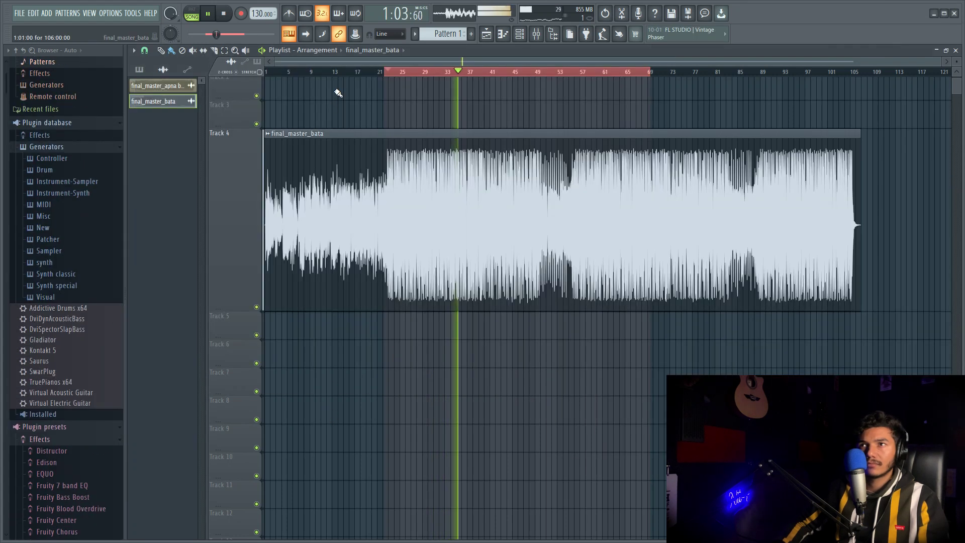
{"action": "left_click", "coordinate": [536, 34]}
{"action": "key", "text": "space"}
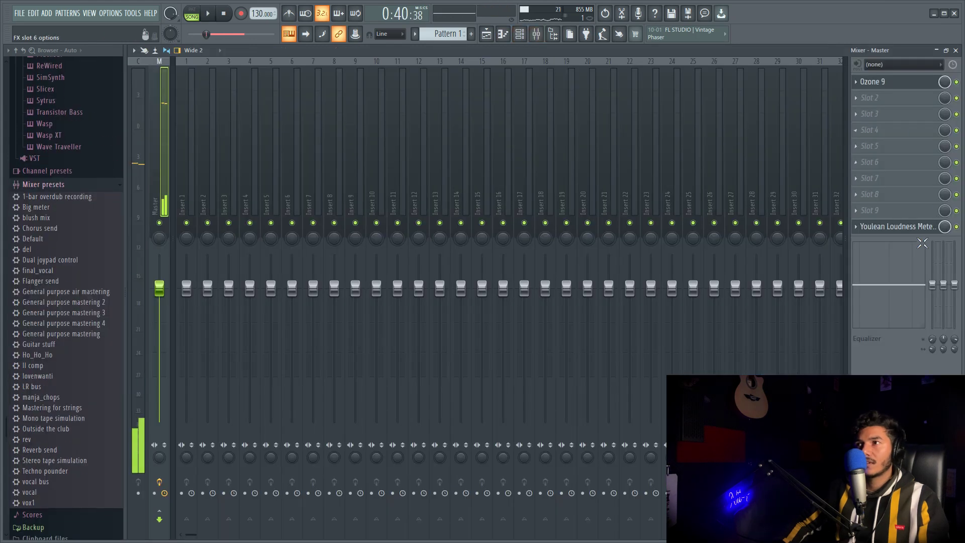
{"action": "left_click", "coordinate": [911, 228]}
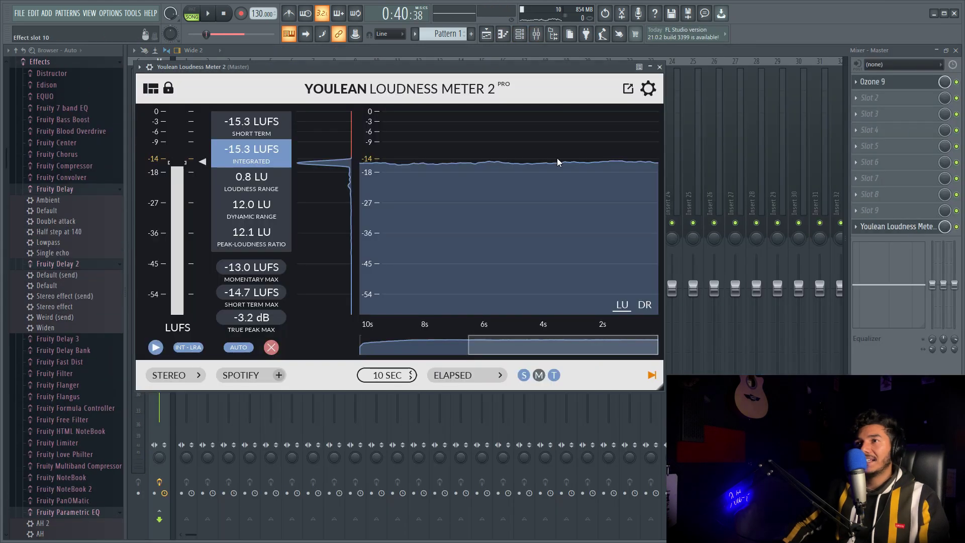
{"action": "left_click_drag", "start_coordinate": [366, 69], "coordinate": [550, 102]}
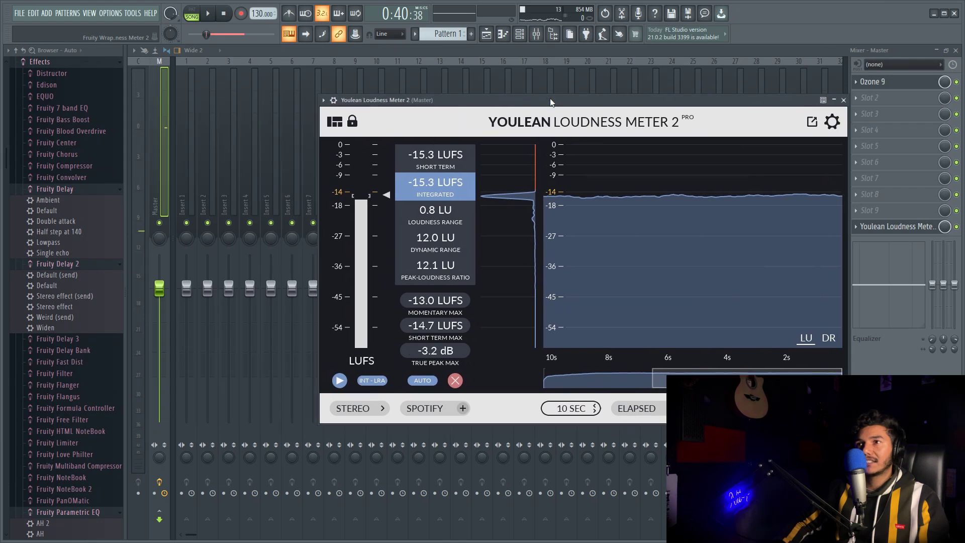
{"action": "left_click", "coordinate": [460, 382]}
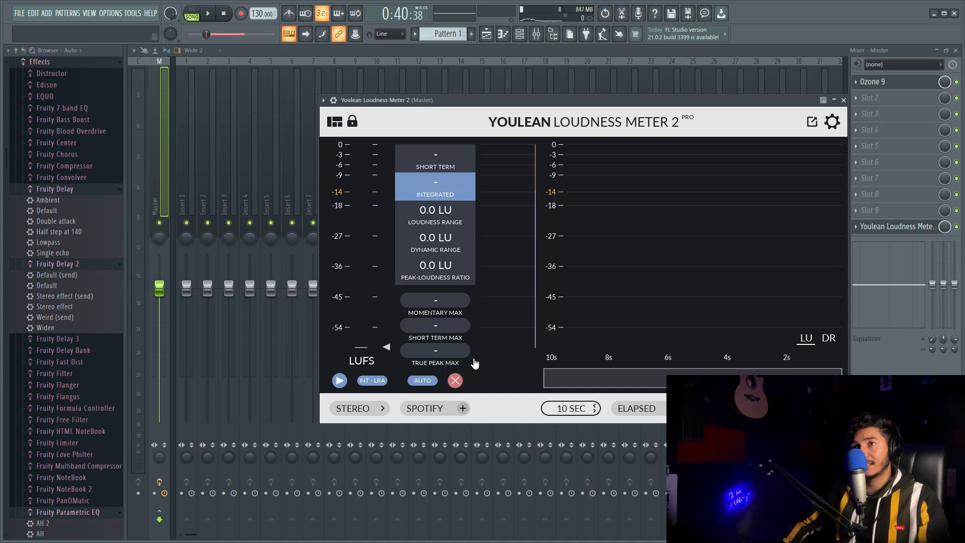
Step: Play the song section to measure its loudness, resetting the meter once during playback, and stop playback
{"action": "key", "text": "space"}
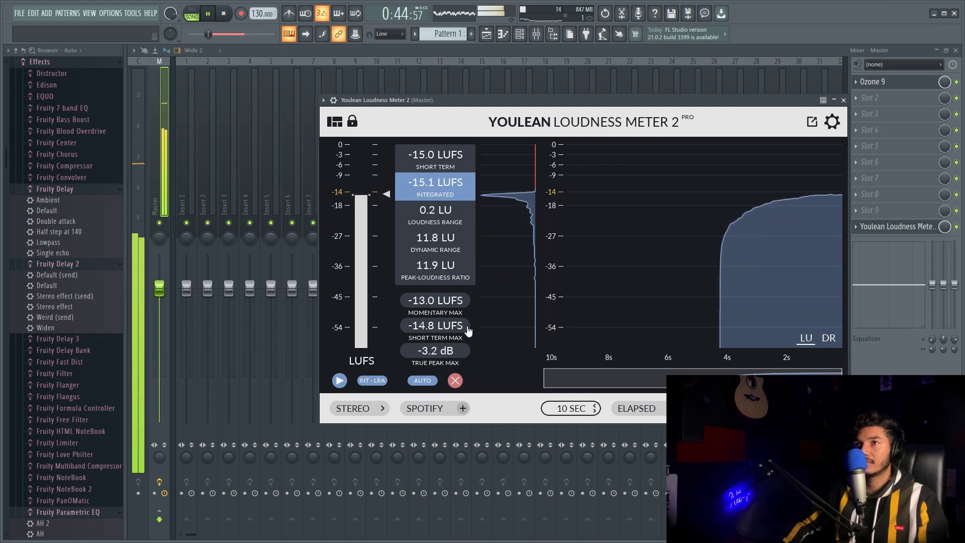
{"action": "left_click", "coordinate": [455, 381]}
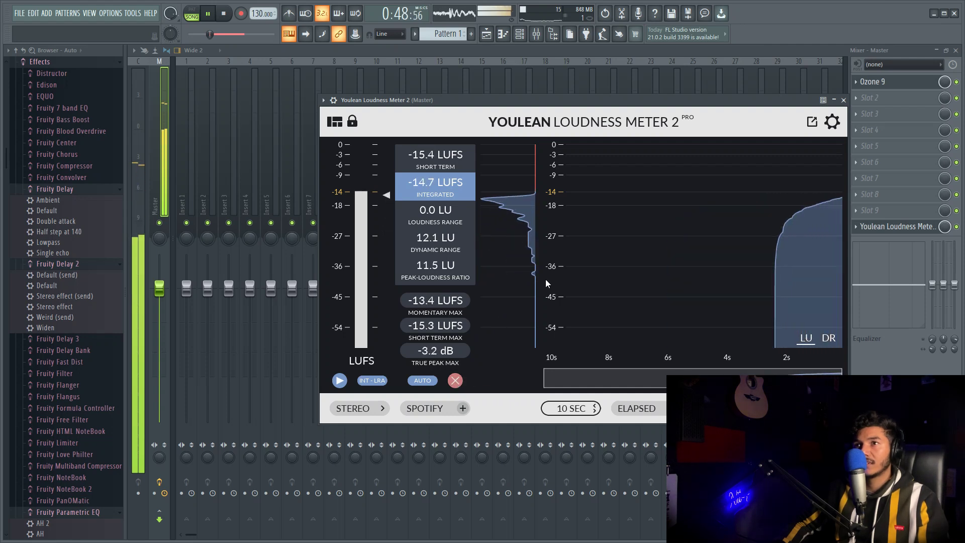
{"action": "key", "text": "space"}
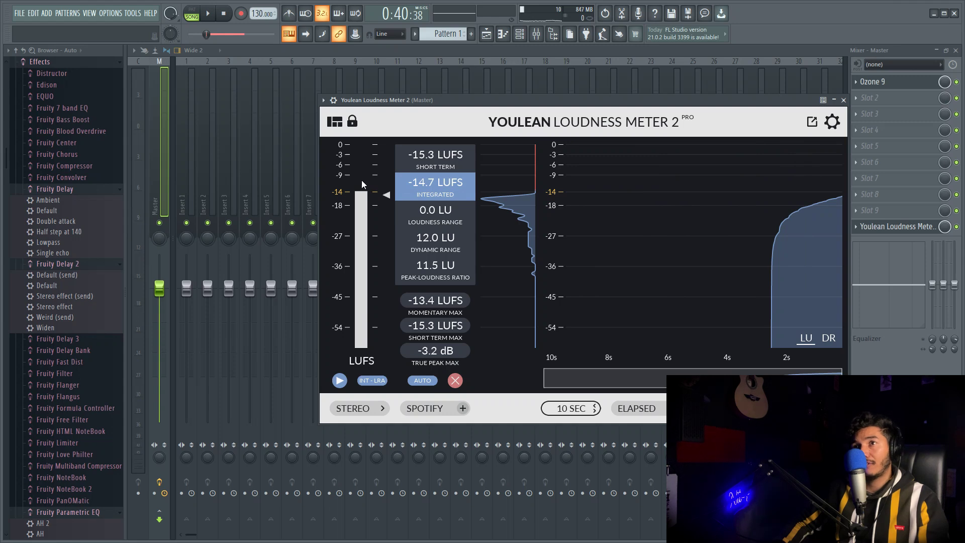
Step: Close the Youlean Loudness Meter and Ozone 9 windows to clear the mixer
{"action": "left_click", "coordinate": [843, 100]}
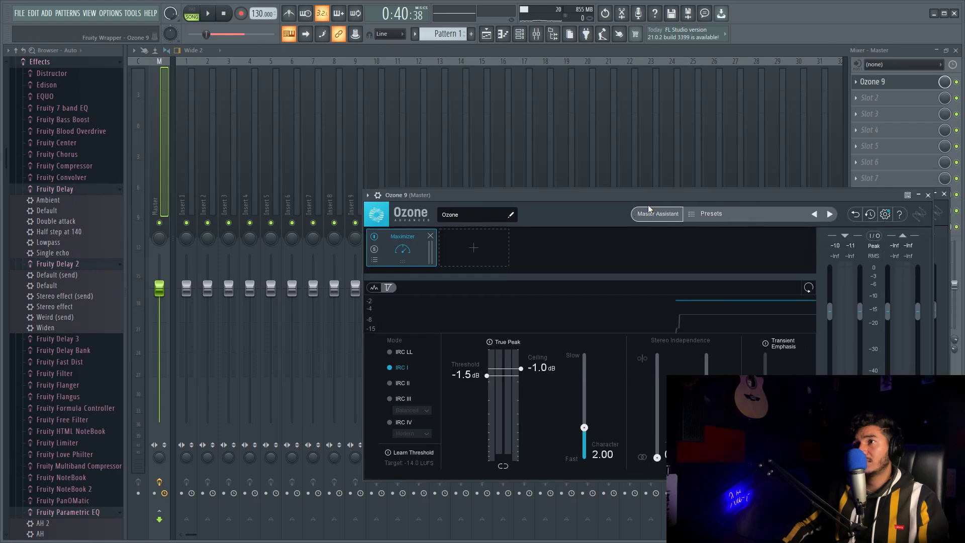
{"action": "double_click", "coordinate": [871, 200]}
{"action": "key", "text": "Escape"}
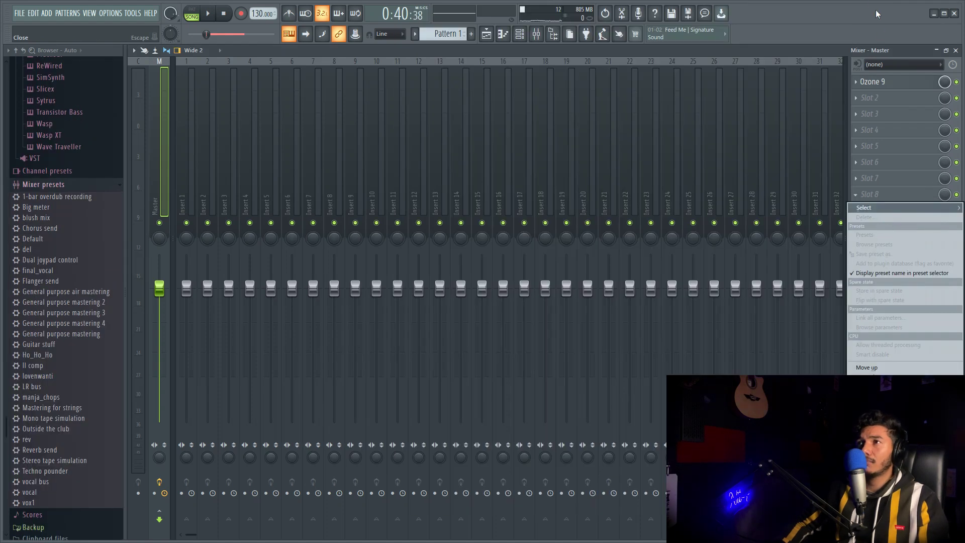
Step: Reopen the Youlean Loudness Meter and switch its loudness preset first to YouTube and finally to Apple Music
{"action": "left_click", "coordinate": [898, 226]}
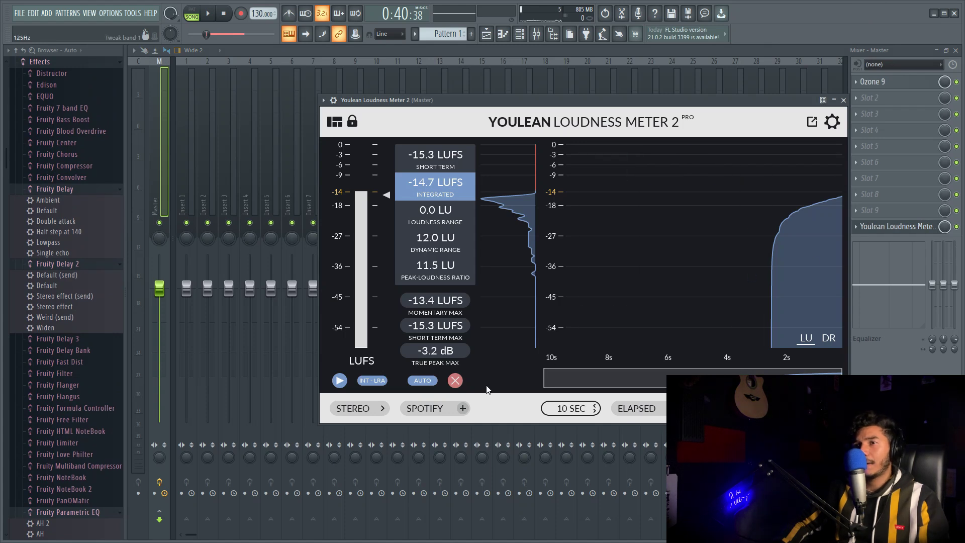
{"action": "left_click", "coordinate": [442, 409]}
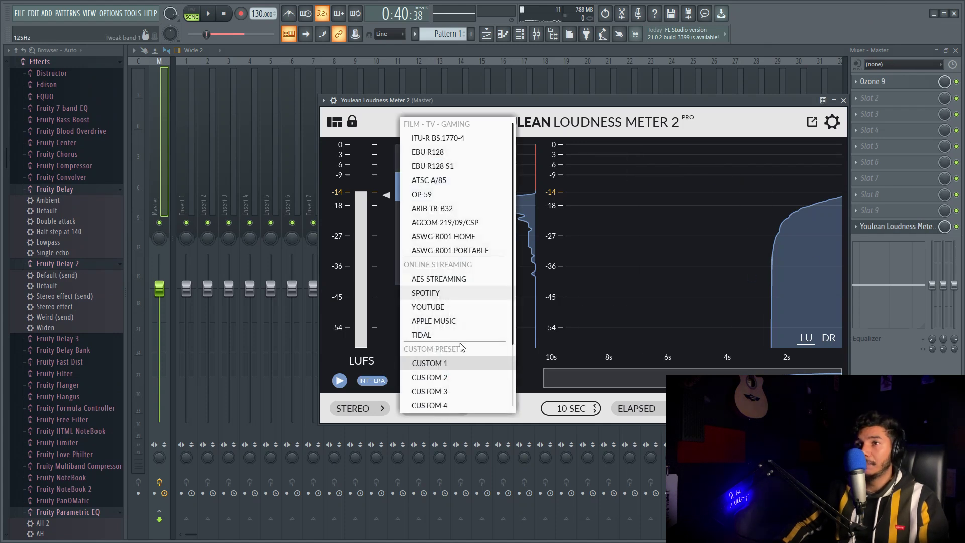
{"action": "left_click", "coordinate": [449, 312]}
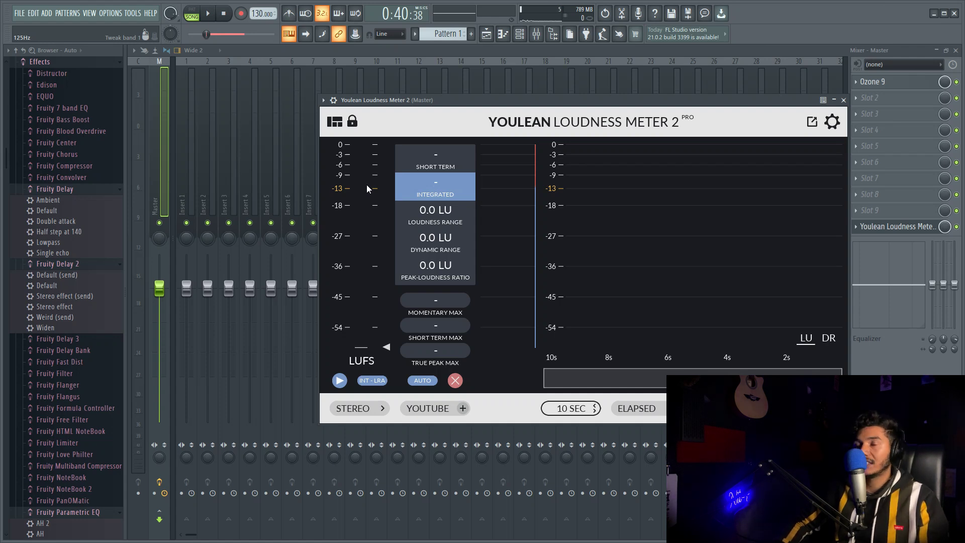
{"action": "left_click", "coordinate": [427, 410]}
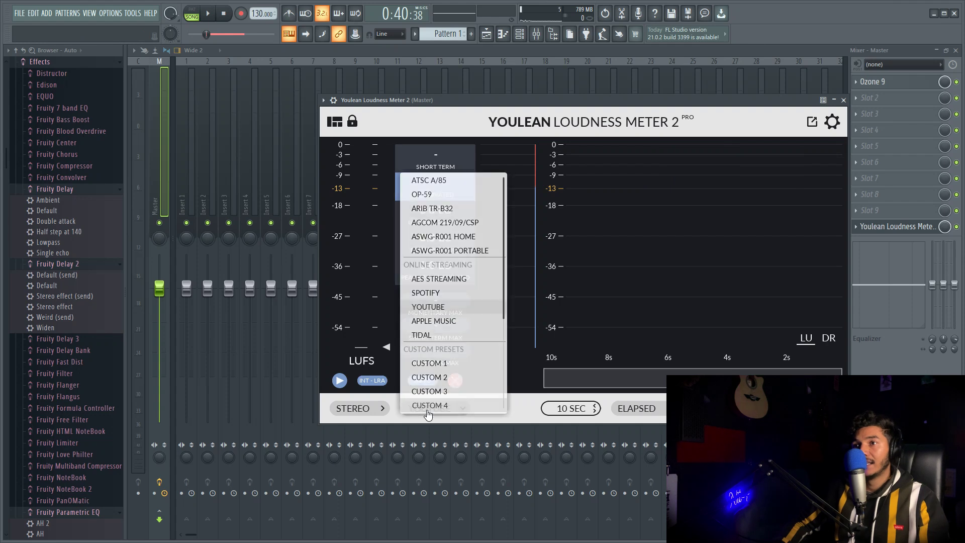
{"action": "left_click", "coordinate": [457, 321]}
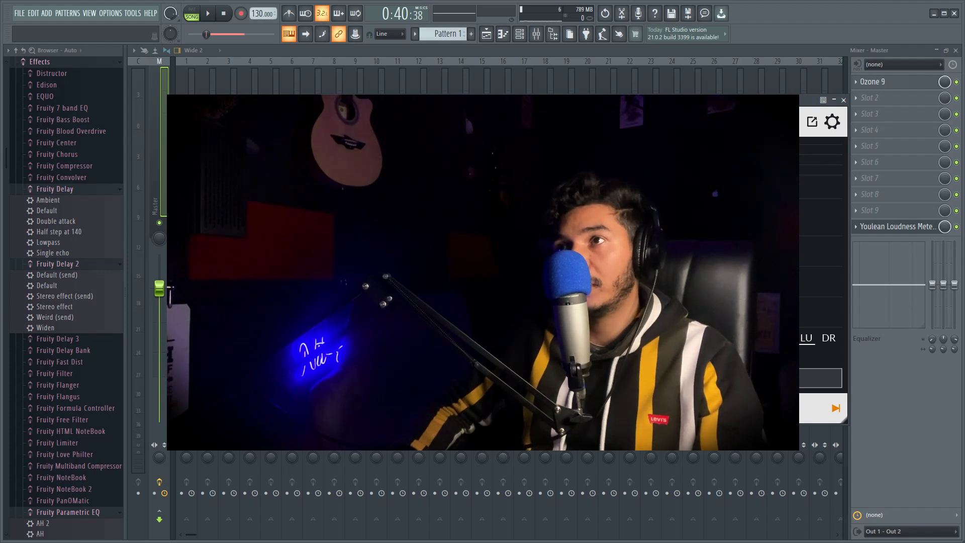
Step: Close the Loudness Meter, return to the playlist, and start exporting the song as a Wave file
{"action": "left_click", "coordinate": [843, 100]}
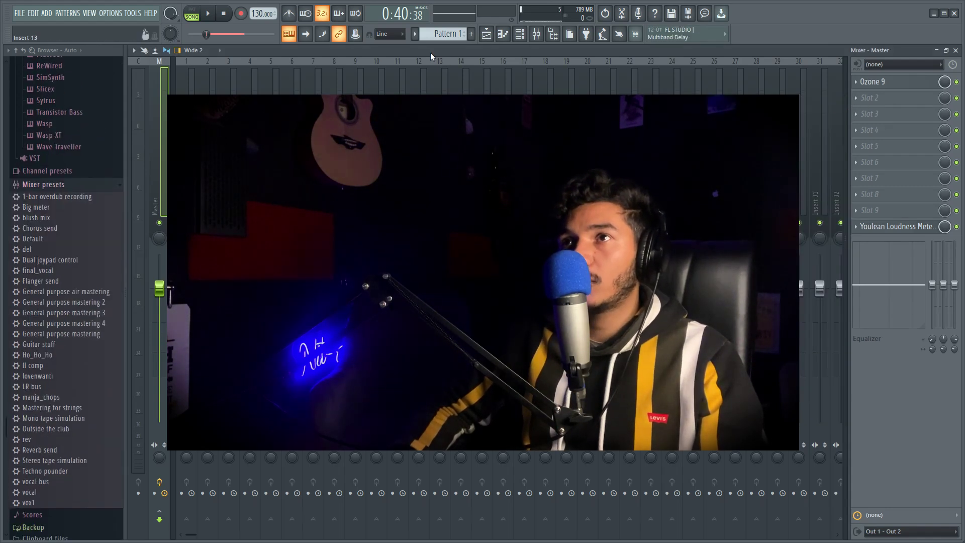
{"action": "key", "text": "F5"}
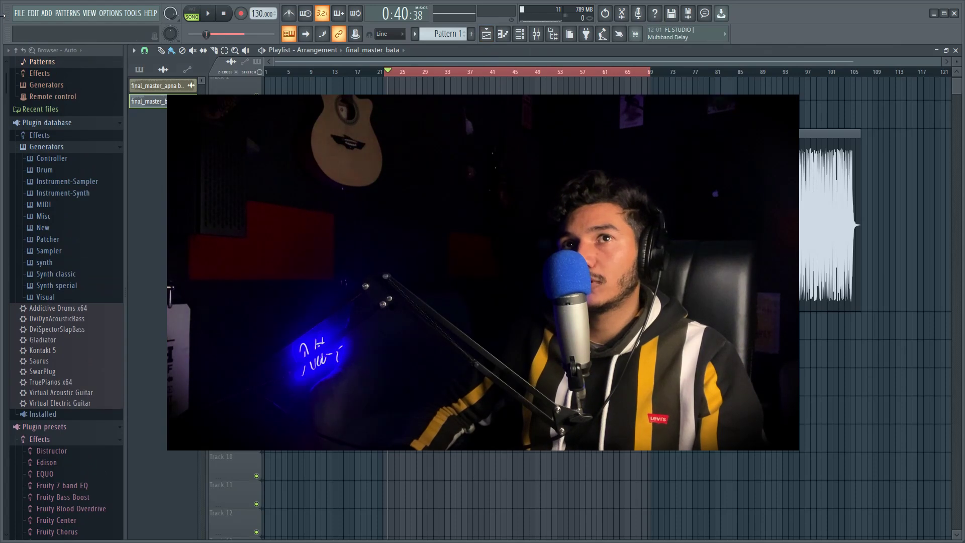
{"action": "left_click", "coordinate": [19, 13]}
{"action": "mouse_move", "coordinate": [101, 102]}
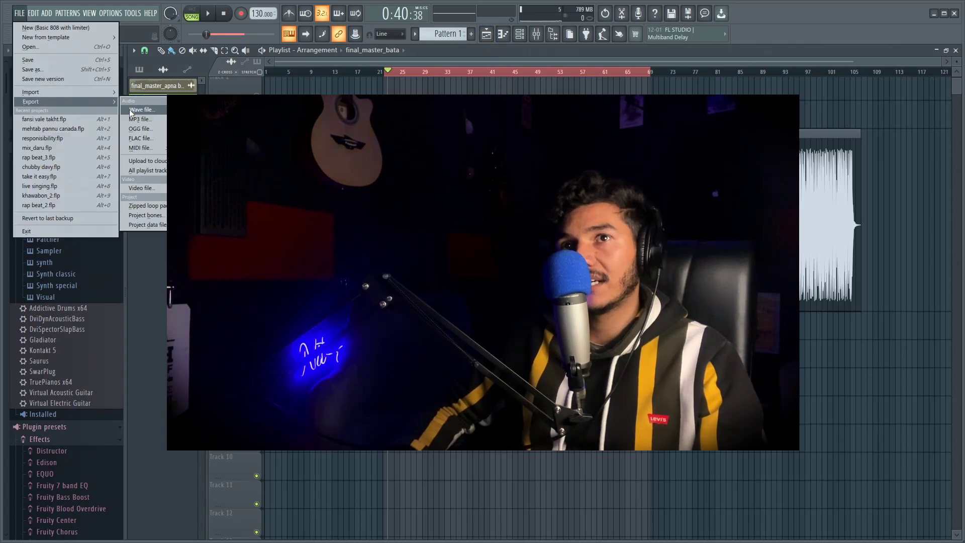
{"action": "left_click", "coordinate": [133, 110]}
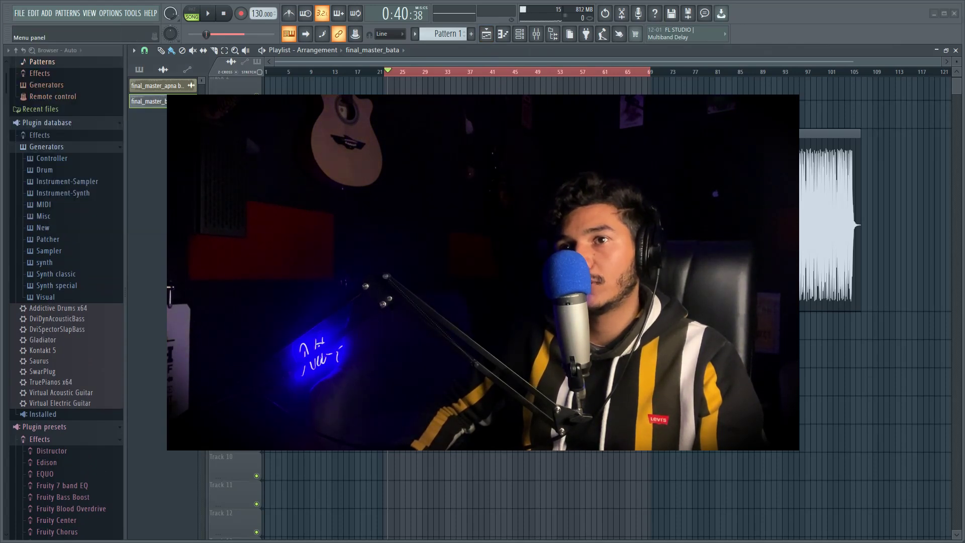